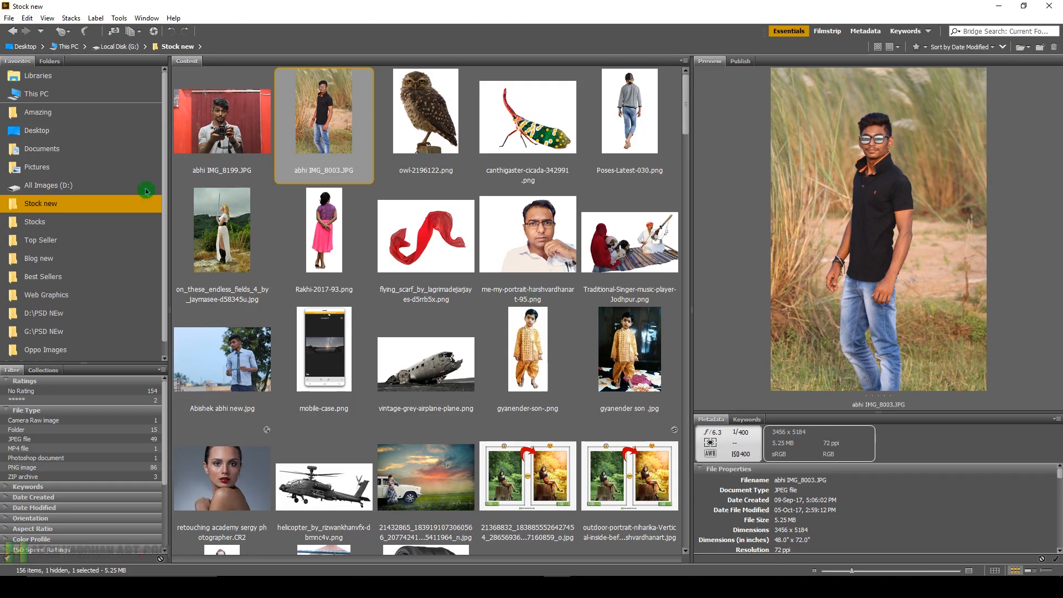
Open the IMG_8003 JPEG photo of the man in the black polo in Camera Raw and apply automatic tone
{"action": "right_click", "coordinate": [344, 137]}
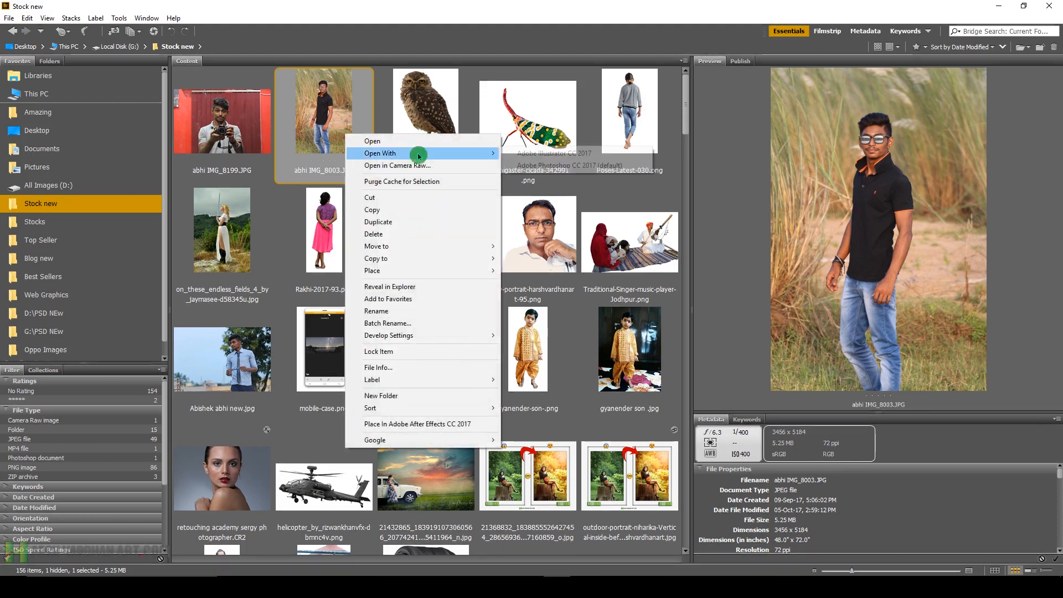
{"action": "left_click", "coordinate": [427, 170]}
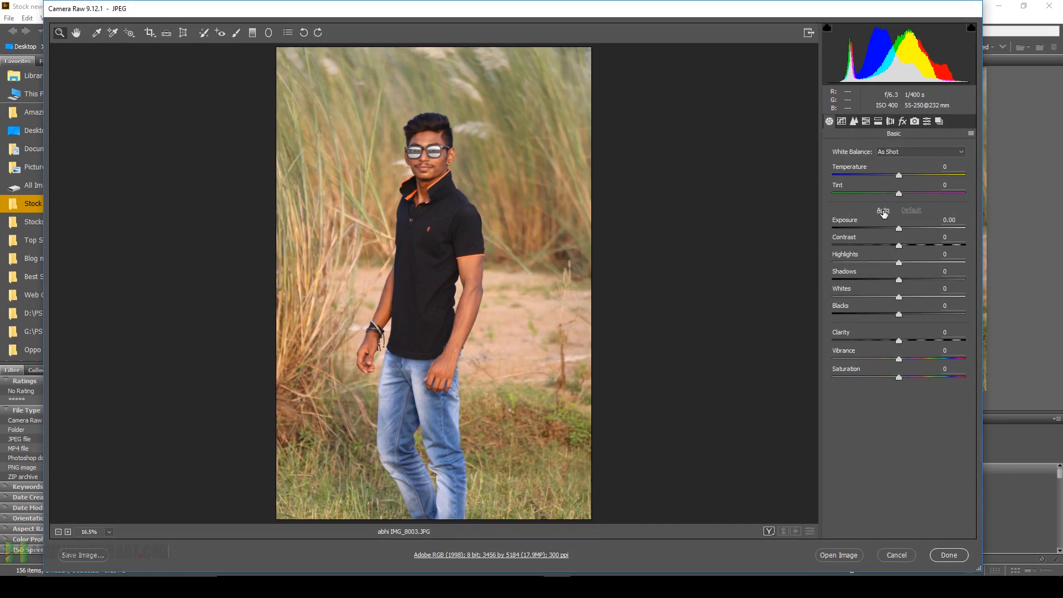
{"action": "left_click", "coordinate": [883, 211]}
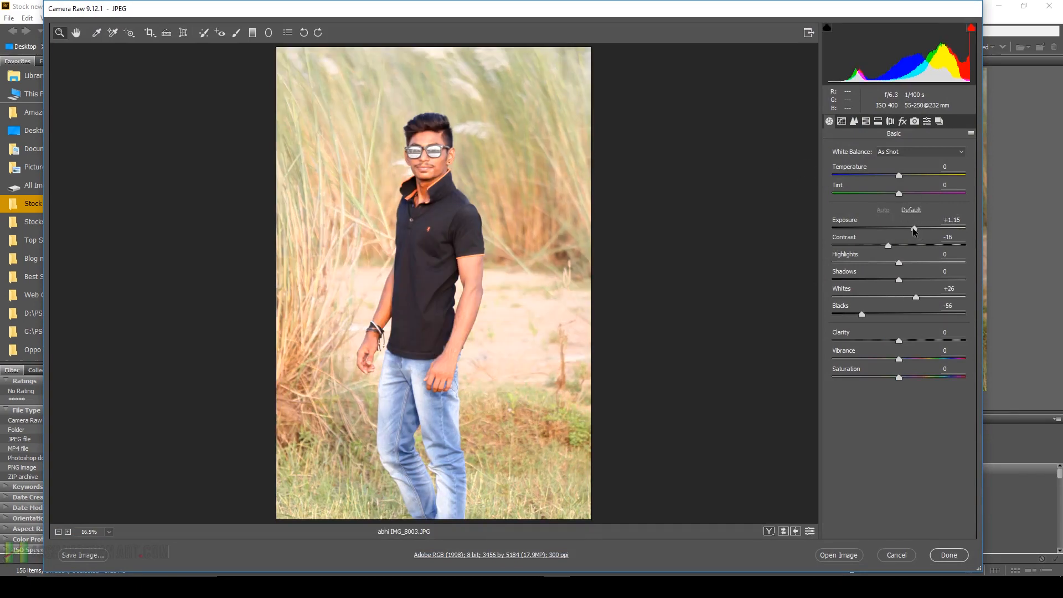
Set Exposure to +0.65, Temperature +5, Contrast -54, Highlights -26, Shadows +11, Clarity +8, Vibrance +31 and Saturation +5
{"action": "left_click_drag", "start_coordinate": [913, 228], "coordinate": [907, 228]}
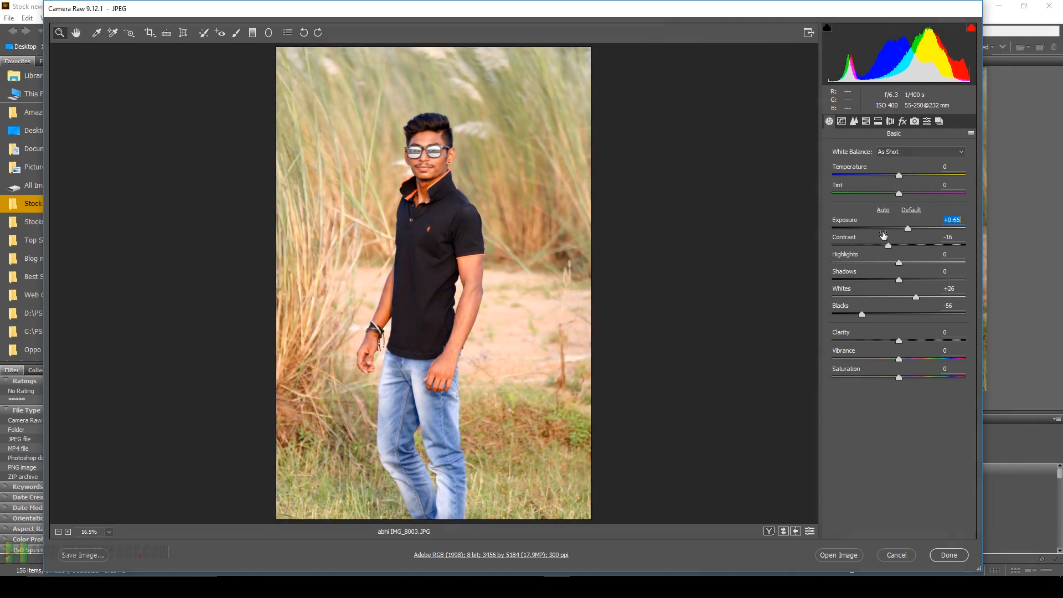
{"action": "left_click_drag", "start_coordinate": [903, 175], "coordinate": [905, 174]}
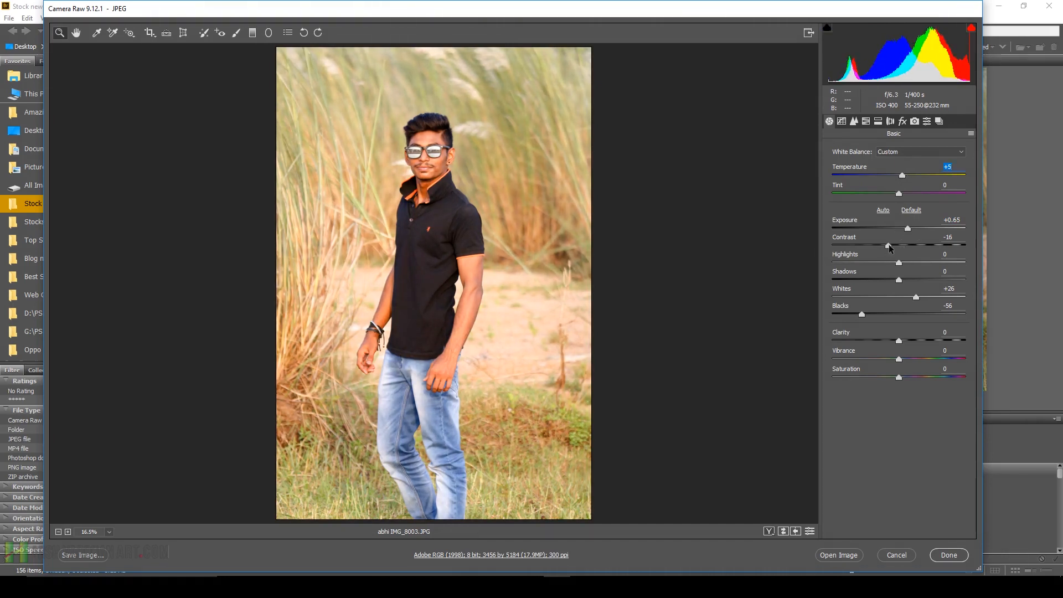
{"action": "left_click_drag", "start_coordinate": [888, 245], "coordinate": [868, 244]}
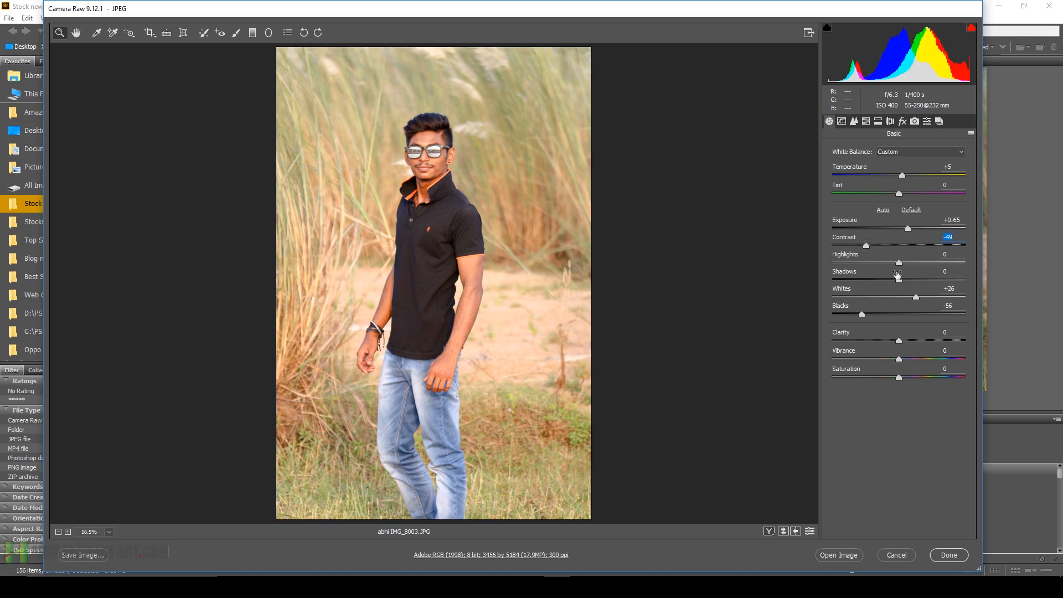
{"action": "left_click_drag", "start_coordinate": [866, 247], "coordinate": [908, 281]}
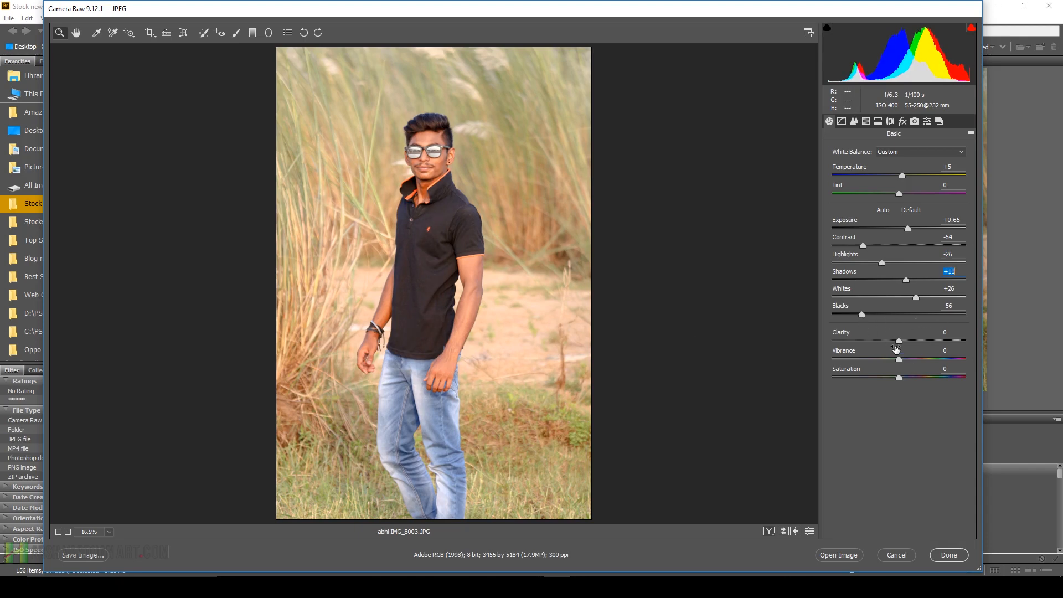
{"action": "left_click_drag", "start_coordinate": [899, 340], "coordinate": [905, 338]}
{"action": "left_click_drag", "start_coordinate": [898, 378], "coordinate": [920, 359]}
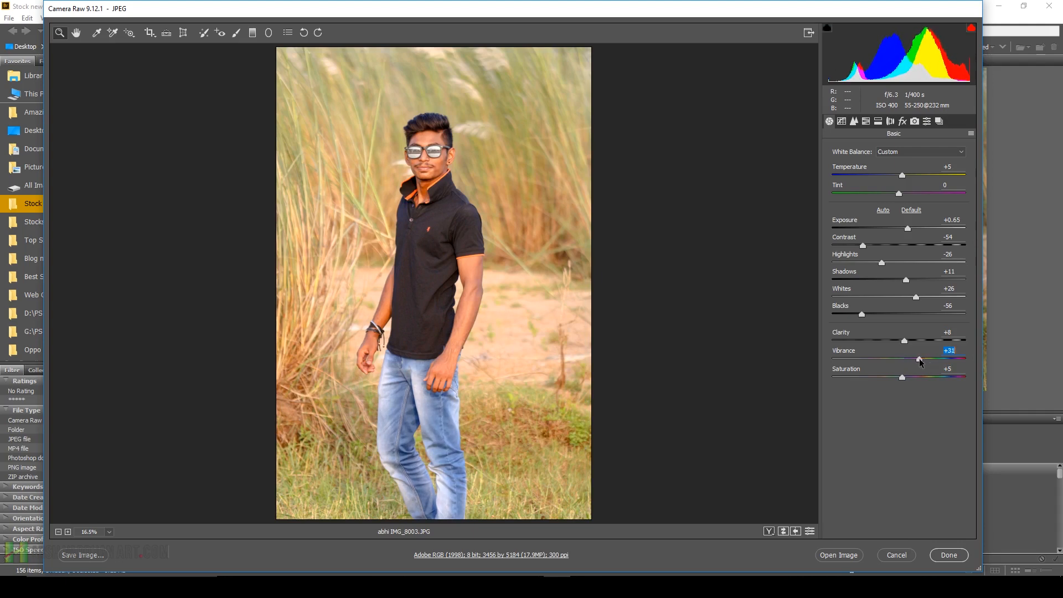
Sharpen the photo with Masking 91 and Amount 47, and set Luminance noise reduction to 25
{"action": "left_click", "coordinate": [853, 121]}
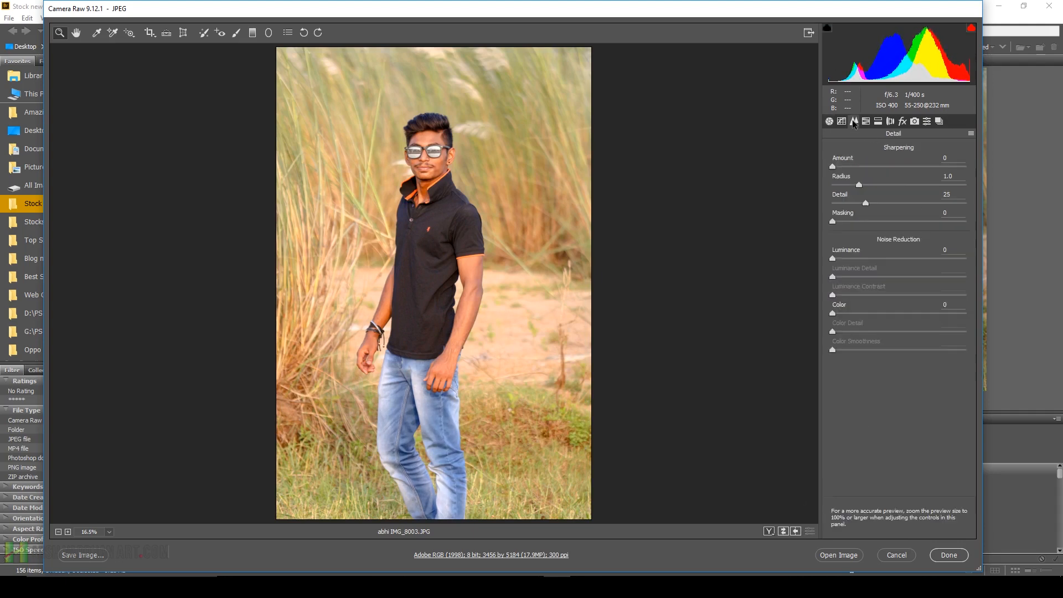
{"action": "left_click", "coordinate": [953, 222], "text": "alt"}
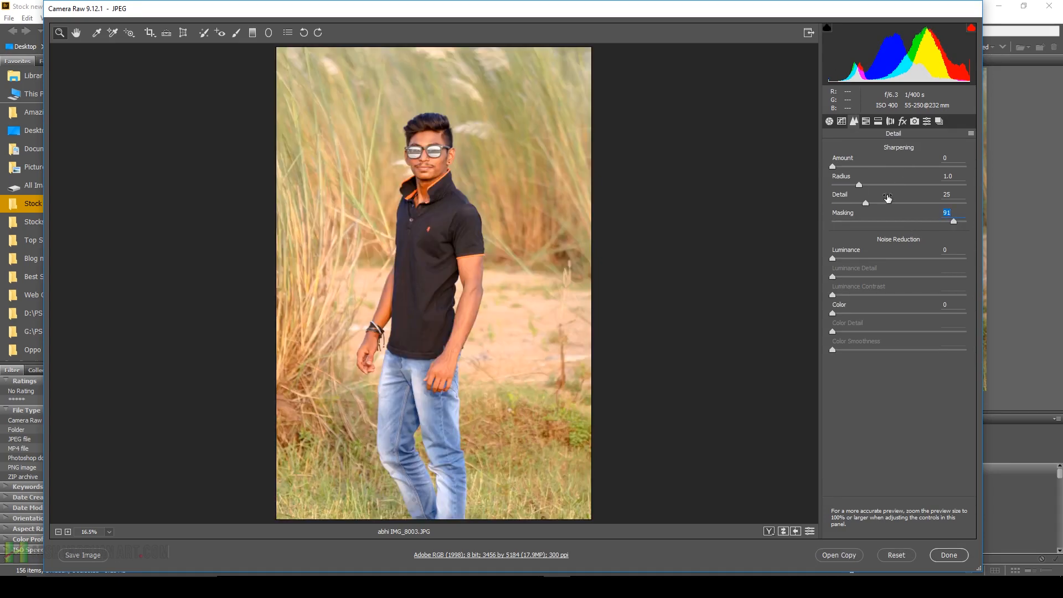
{"action": "left_click", "coordinate": [875, 166]}
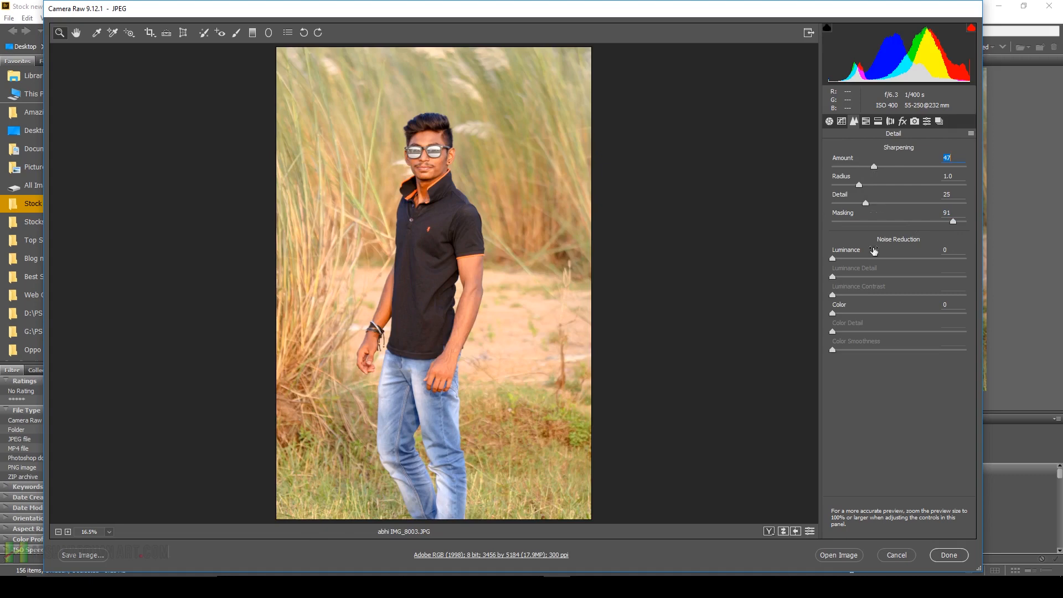
{"action": "left_click", "coordinate": [865, 260]}
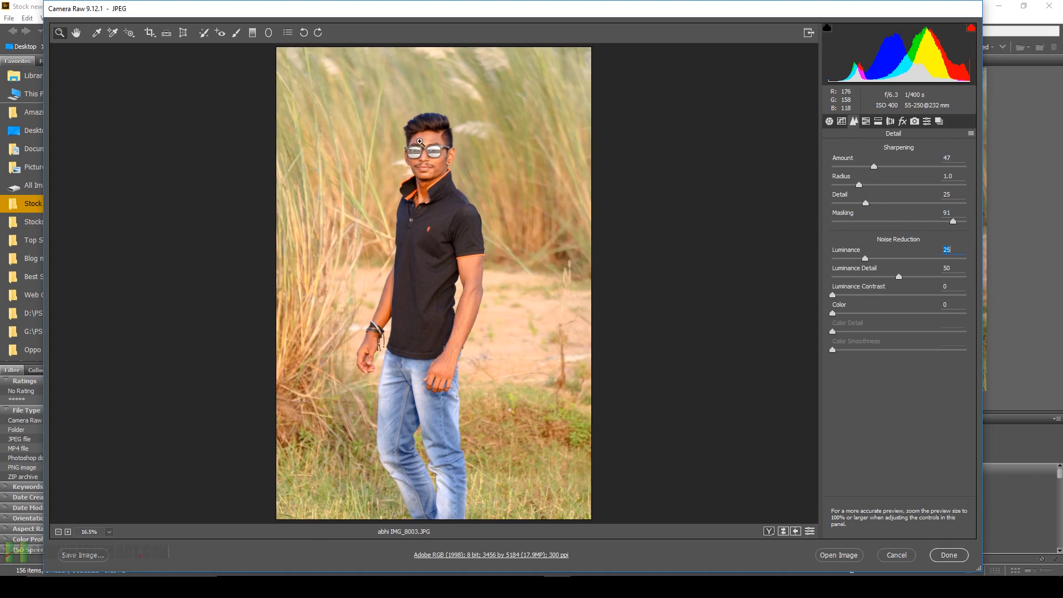
{"action": "left_click", "coordinate": [400, 134]}
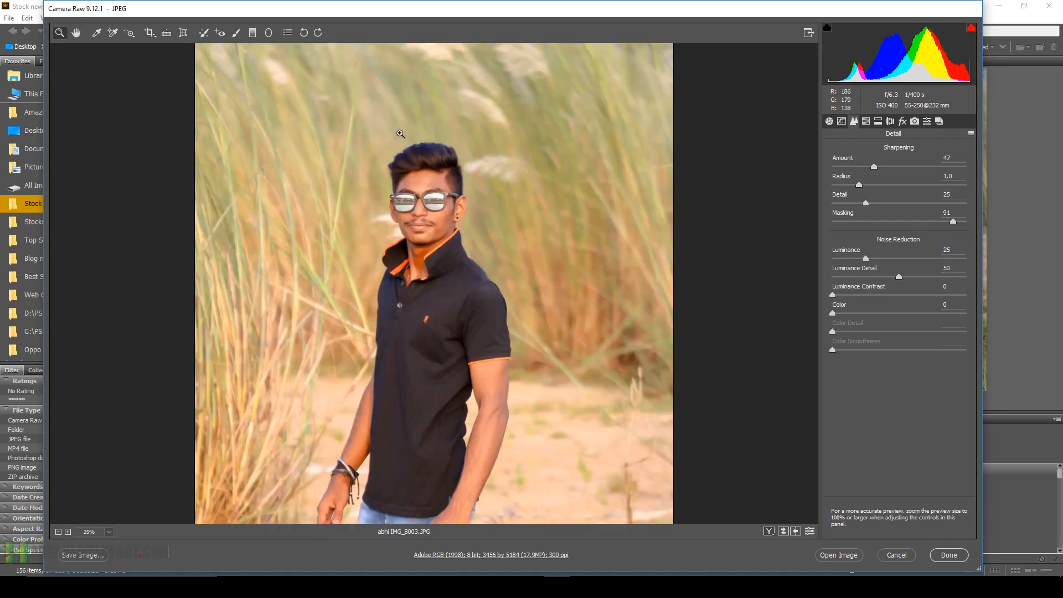
{"action": "left_click", "coordinate": [422, 233]}
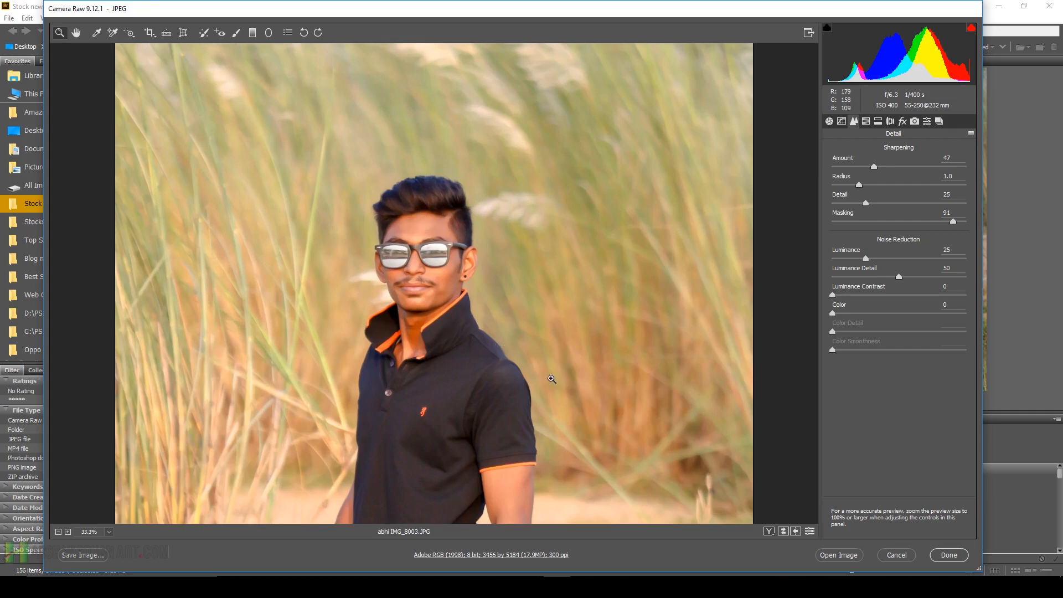
Enable Remove Chromatic Aberration in the photo's lens corrections
{"action": "left_click", "coordinate": [879, 123]}
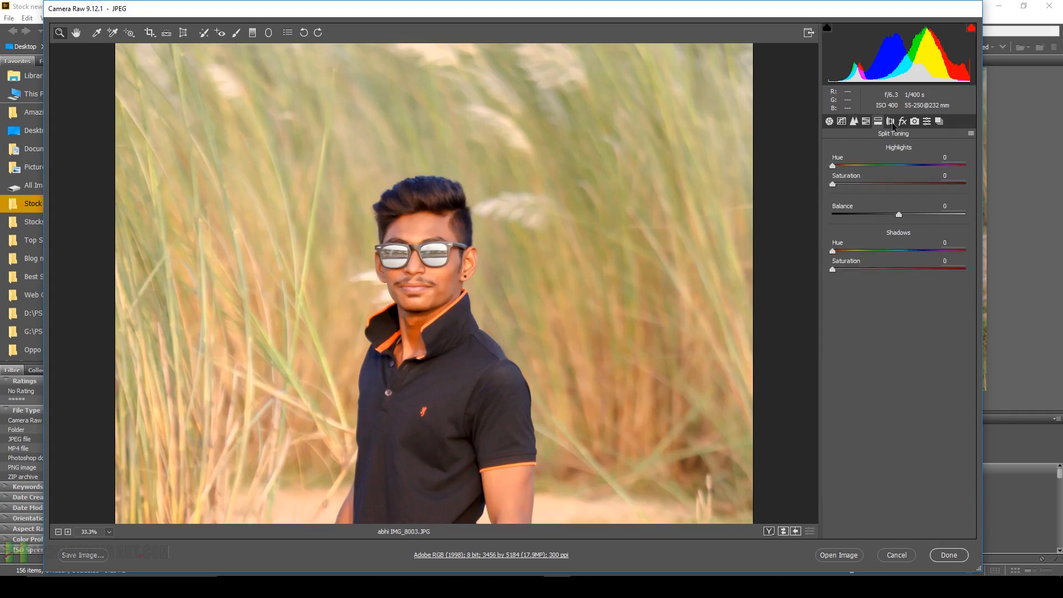
{"action": "left_click", "coordinate": [903, 122]}
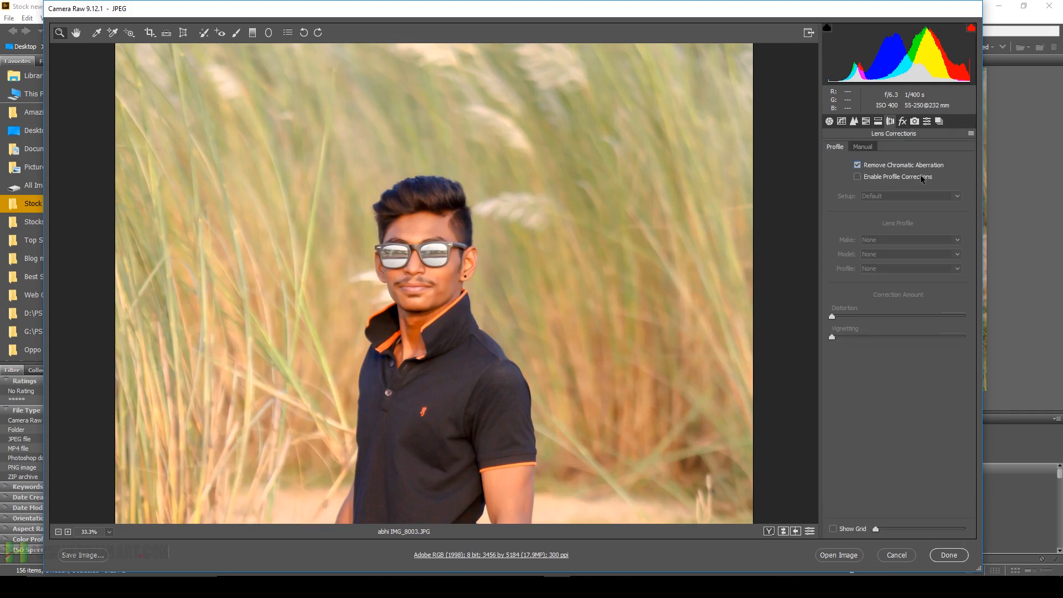
Try enabling profile corrections with the Auto setup and Samsung as the lens make
{"action": "left_click", "coordinate": [856, 176]}
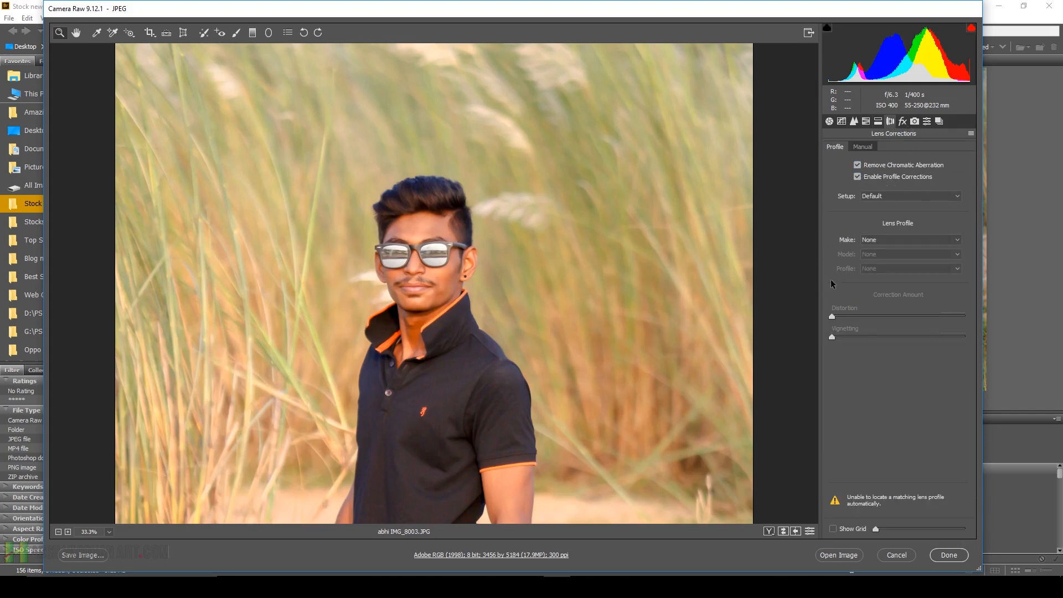
{"action": "left_click", "coordinate": [920, 200]}
{"action": "left_click", "coordinate": [920, 212]}
{"action": "left_click", "coordinate": [886, 242]}
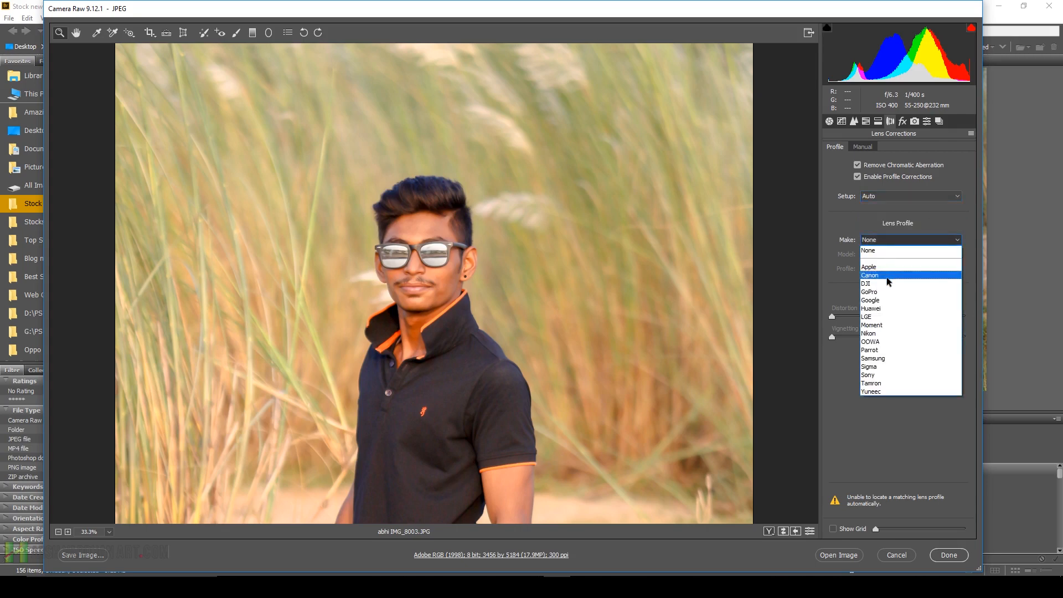
{"action": "left_click", "coordinate": [892, 363]}
{"action": "right_click", "coordinate": [459, 258]}
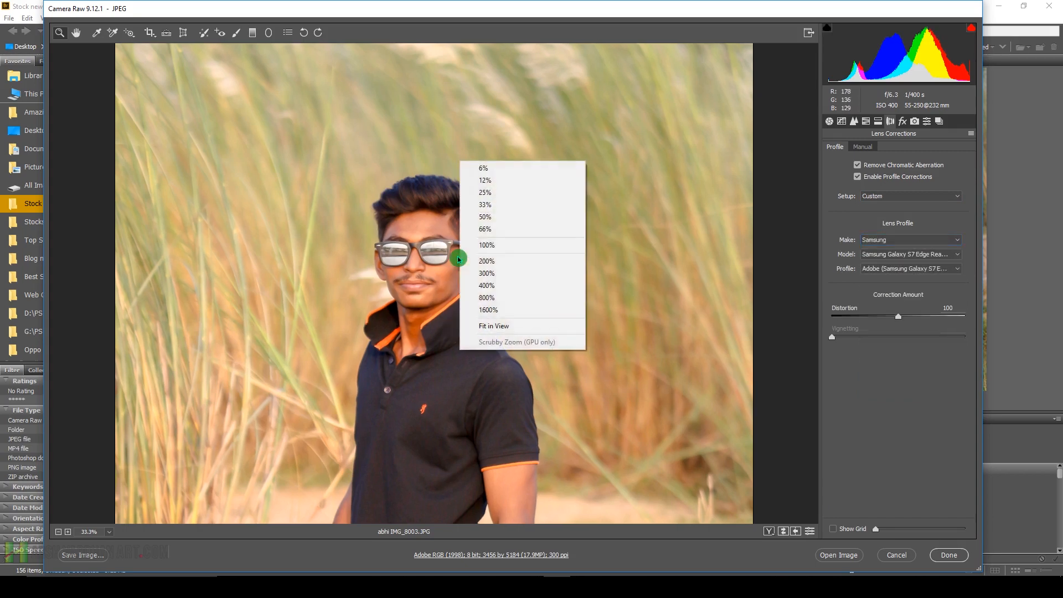
{"action": "left_click", "coordinate": [493, 326]}
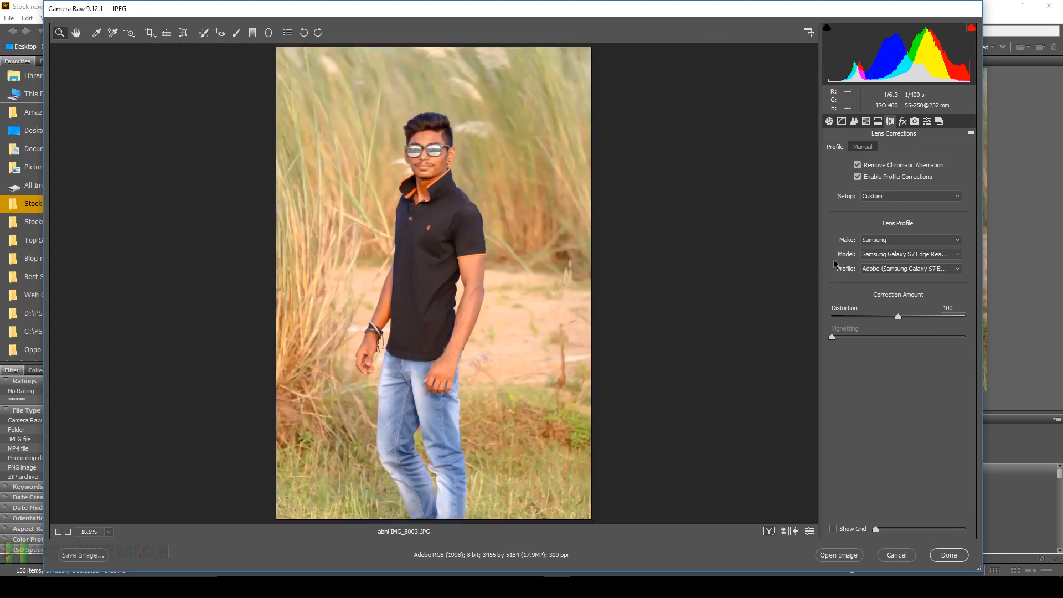
Try Apple as the lens make, compare the photo with and without it, and disable profile corrections
{"action": "left_click", "coordinate": [893, 242]}
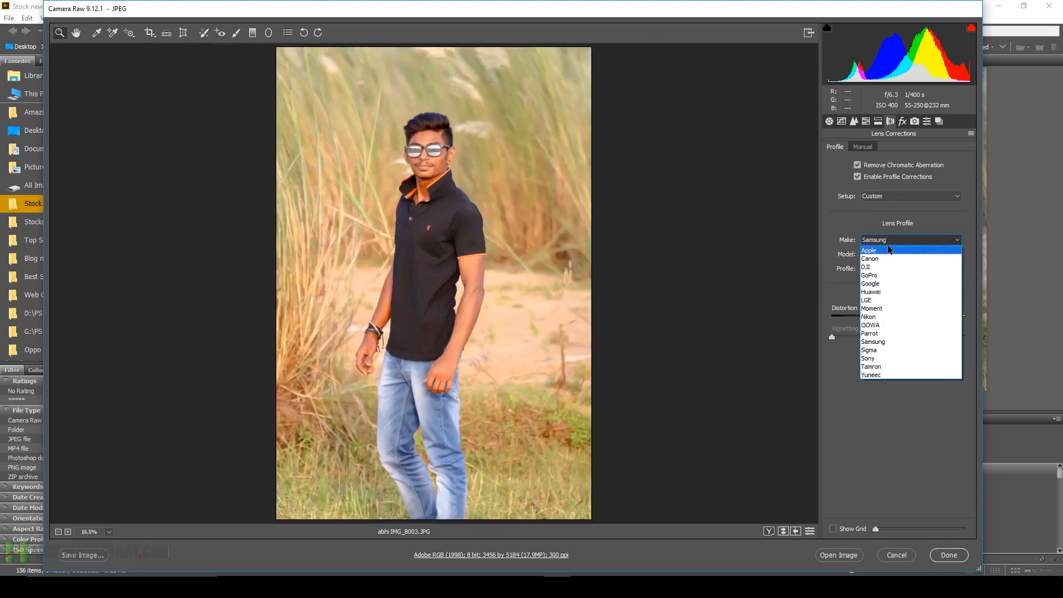
{"action": "left_click", "coordinate": [893, 248]}
{"action": "left_click", "coordinate": [895, 239]}
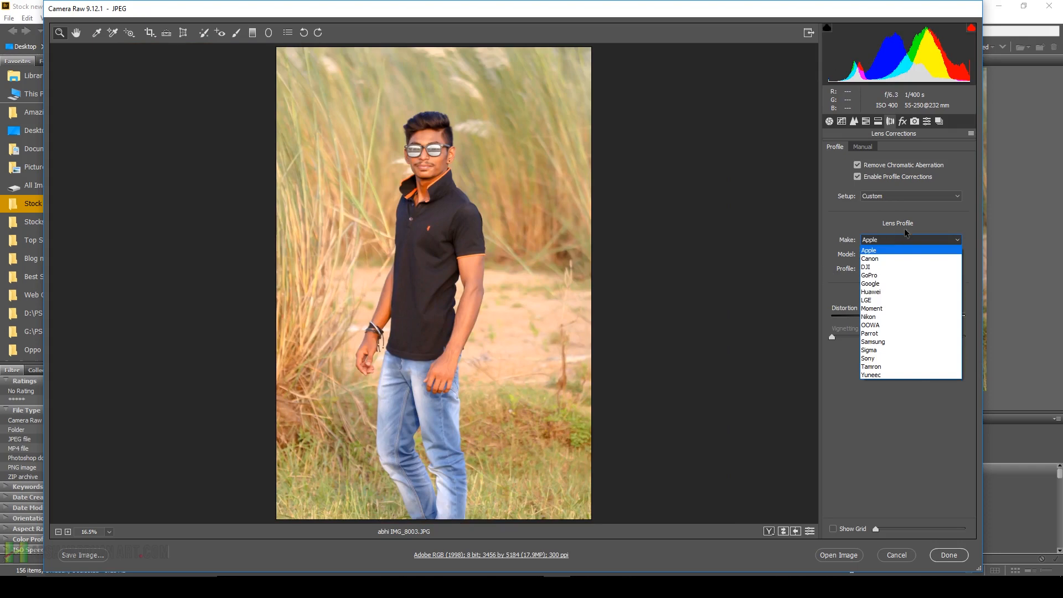
{"action": "left_click", "coordinate": [916, 220]}
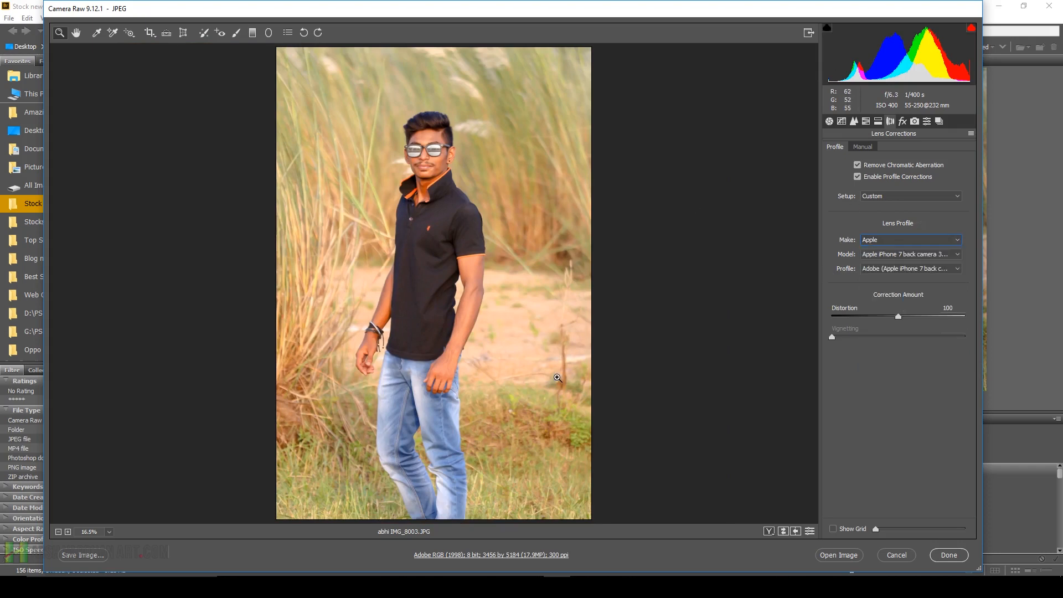
{"action": "left_click", "coordinate": [894, 239]}
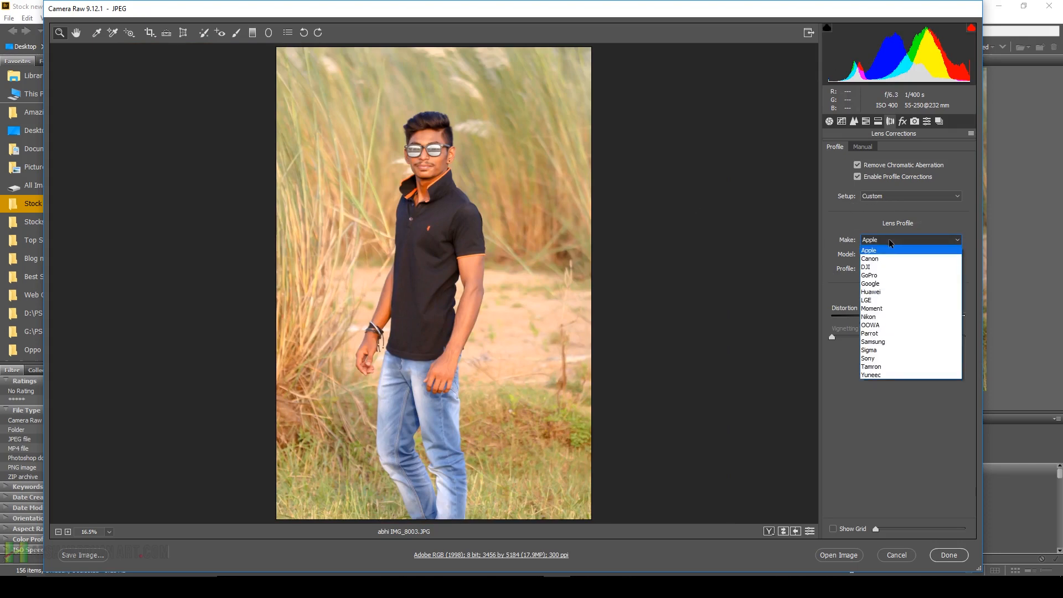
{"action": "left_click", "coordinate": [892, 243]}
{"action": "left_click", "coordinate": [857, 180]}
{"action": "left_click", "coordinate": [858, 180]}
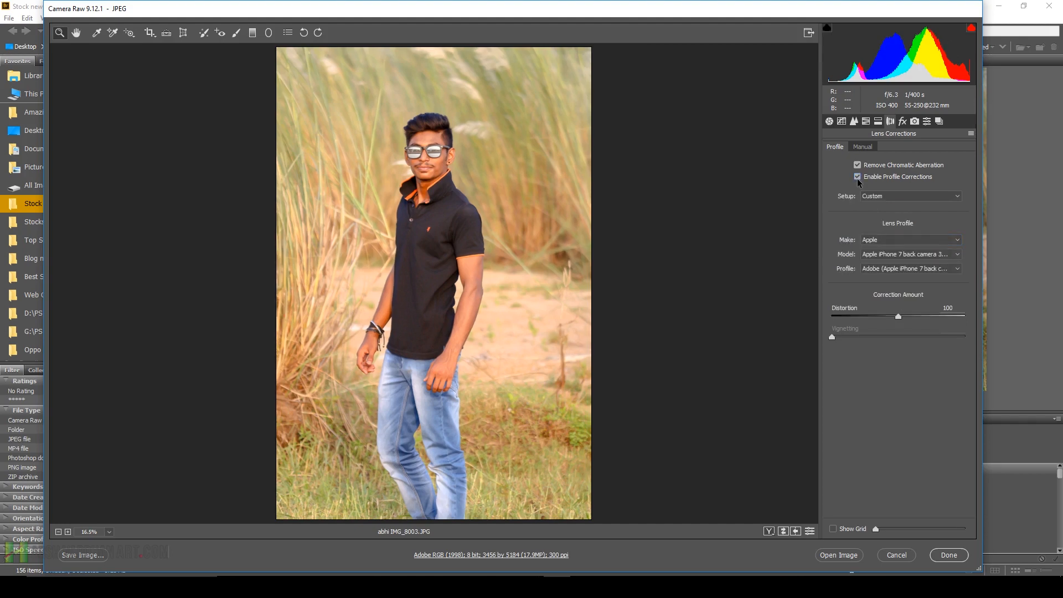
{"action": "left_click", "coordinate": [858, 179]}
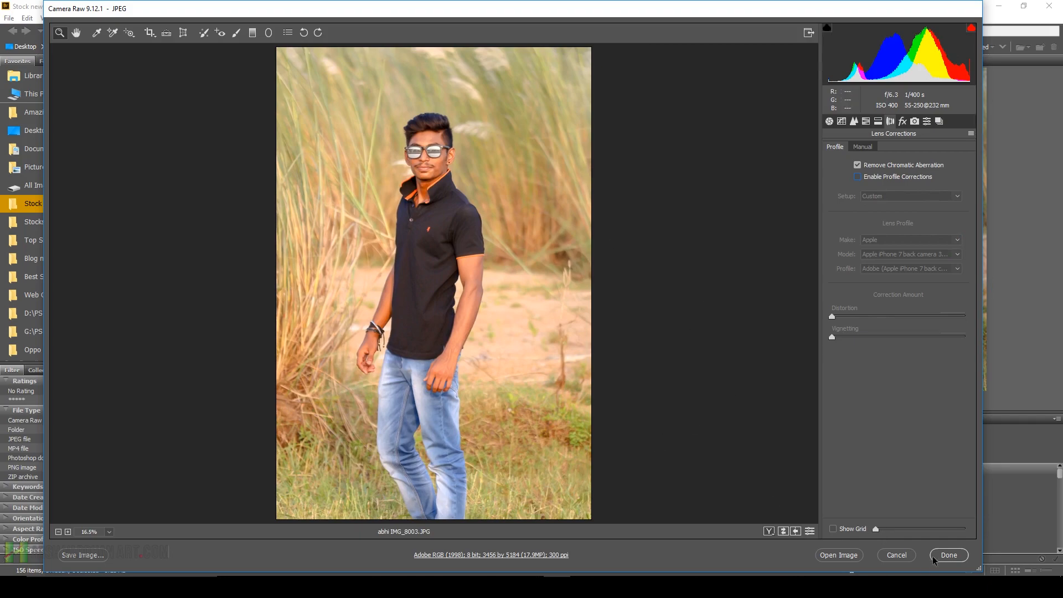
Open the adjusted photo in Photoshop and close the Bridge window
{"action": "left_click", "coordinate": [839, 555]}
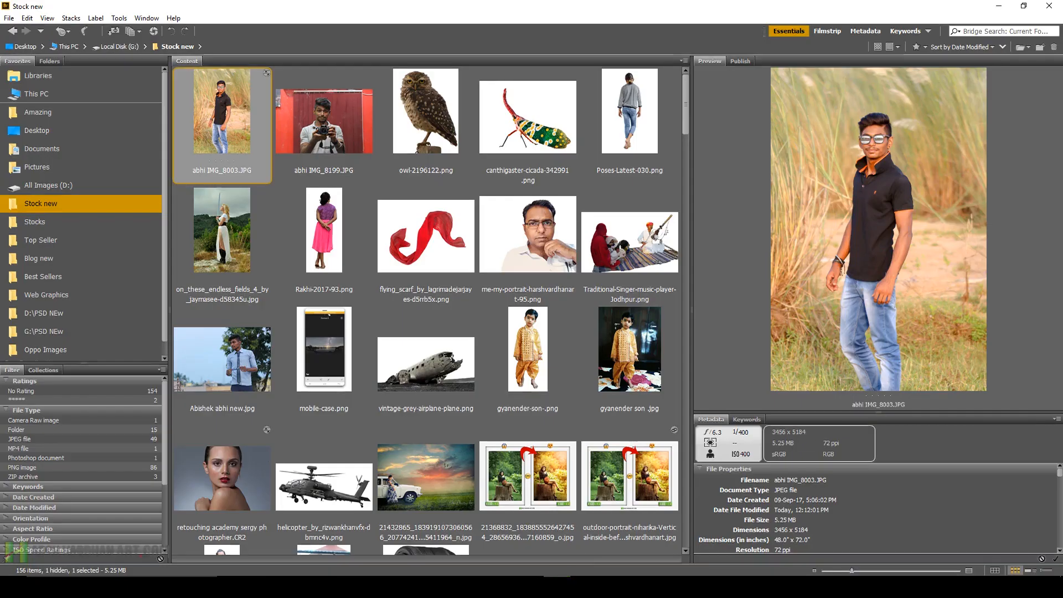
{"action": "left_click", "coordinate": [1047, 10]}
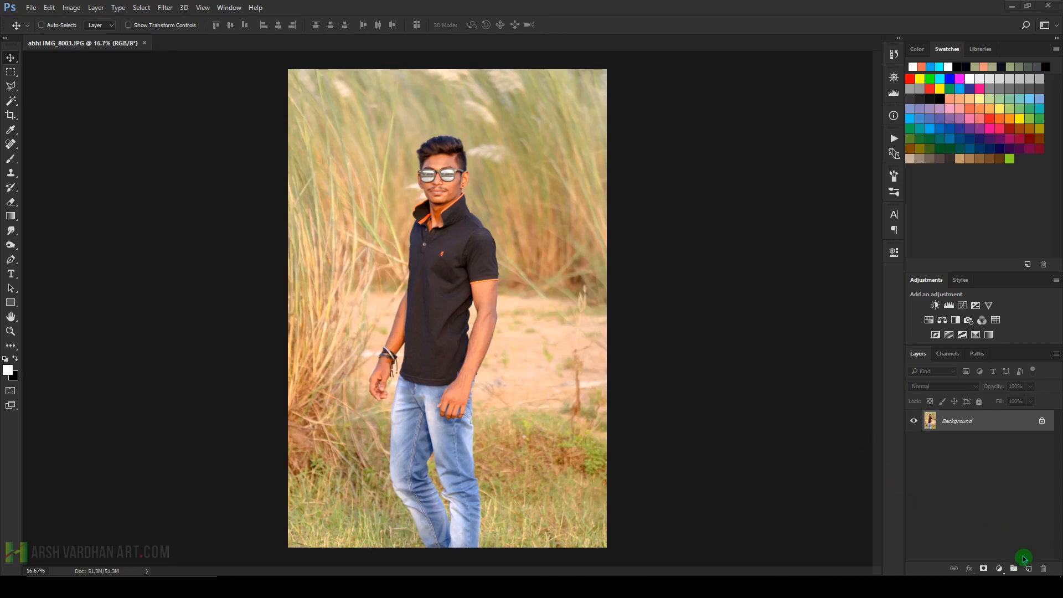
Examine the man's face, hair, sunglasses and shirt at close range, and review the whole photo
{"action": "left_click_drag", "start_coordinate": [405, 168], "coordinate": [473, 227]}
{"action": "left_click_drag", "start_coordinate": [603, 254], "coordinate": [498, 278]}
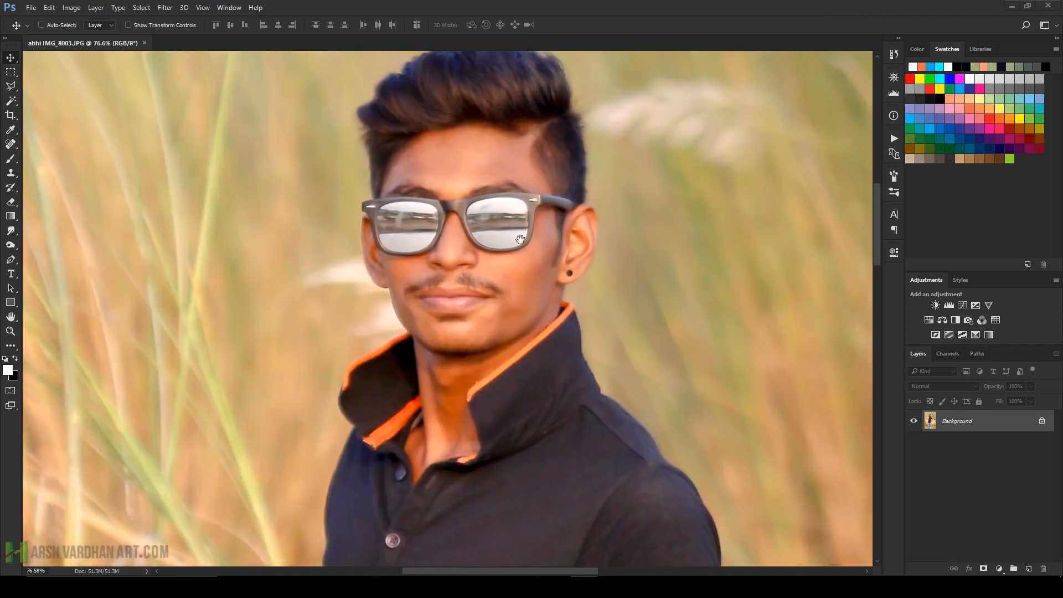
{"action": "left_click_drag", "start_coordinate": [520, 239], "coordinate": [511, 279]}
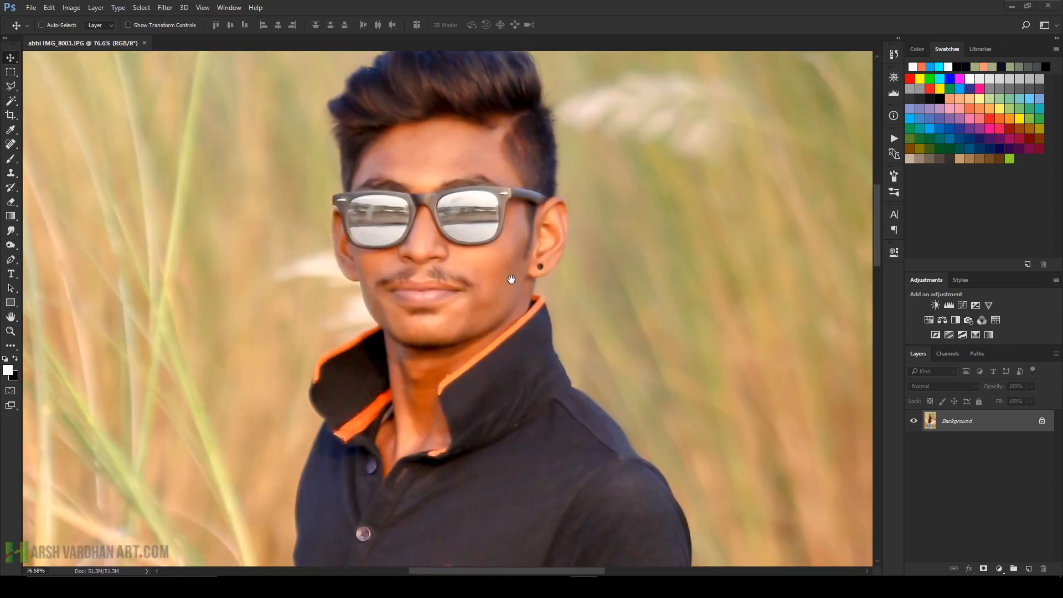
{"action": "mouse_move", "coordinate": [520, 316]}
{"action": "left_mouse_down"}
{"action": "mouse_move", "coordinate": [556, 201]}
{"action": "mouse_move", "coordinate": [526, 211]}
{"action": "mouse_move", "coordinate": [523, 183]}
{"action": "left_mouse_up"}
{"action": "left_click_drag", "start_coordinate": [540, 255], "coordinate": [546, 64]}
{"action": "left_click_drag", "start_coordinate": [532, 307], "coordinate": [530, 487]}
{"action": "left_click_drag", "start_coordinate": [515, 166], "coordinate": [524, 379]}
{"action": "left_click_drag", "start_coordinate": [606, 327], "coordinate": [569, 366]}
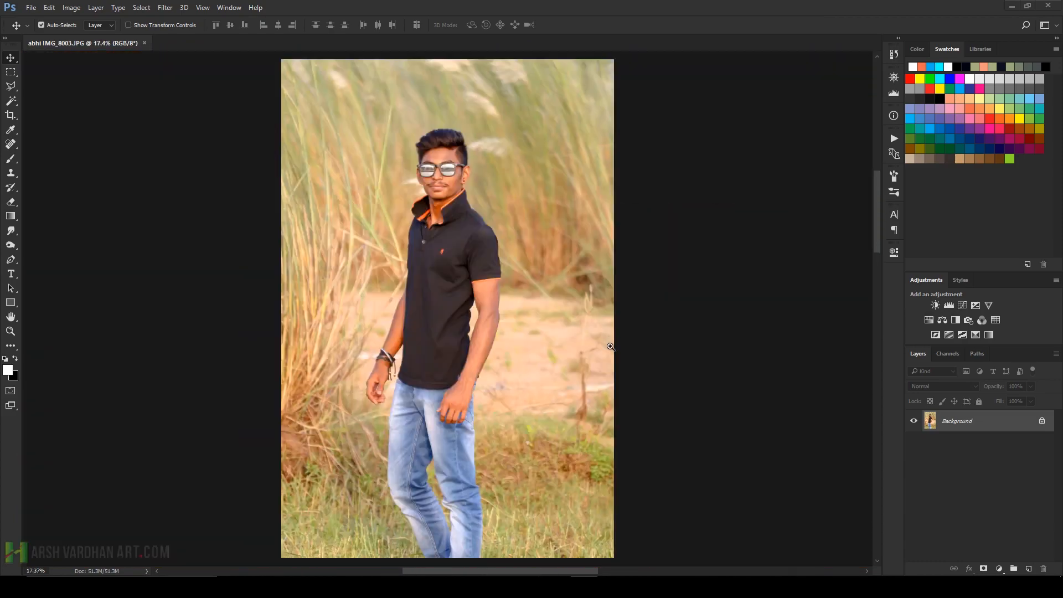
{"action": "left_click_drag", "start_coordinate": [465, 259], "coordinate": [483, 266]}
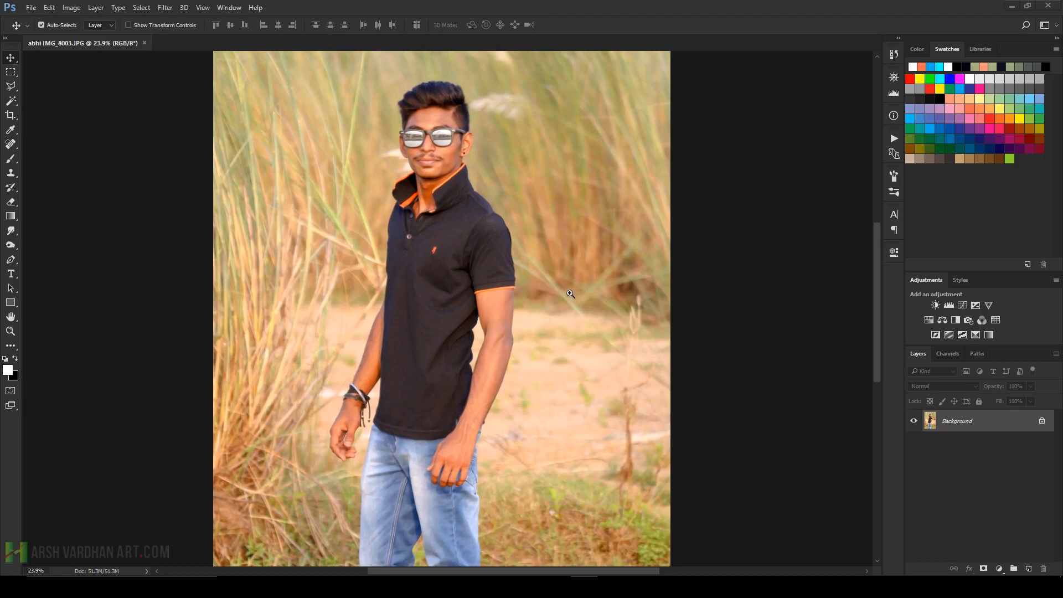
{"action": "left_click_drag", "start_coordinate": [571, 295], "coordinate": [536, 310]}
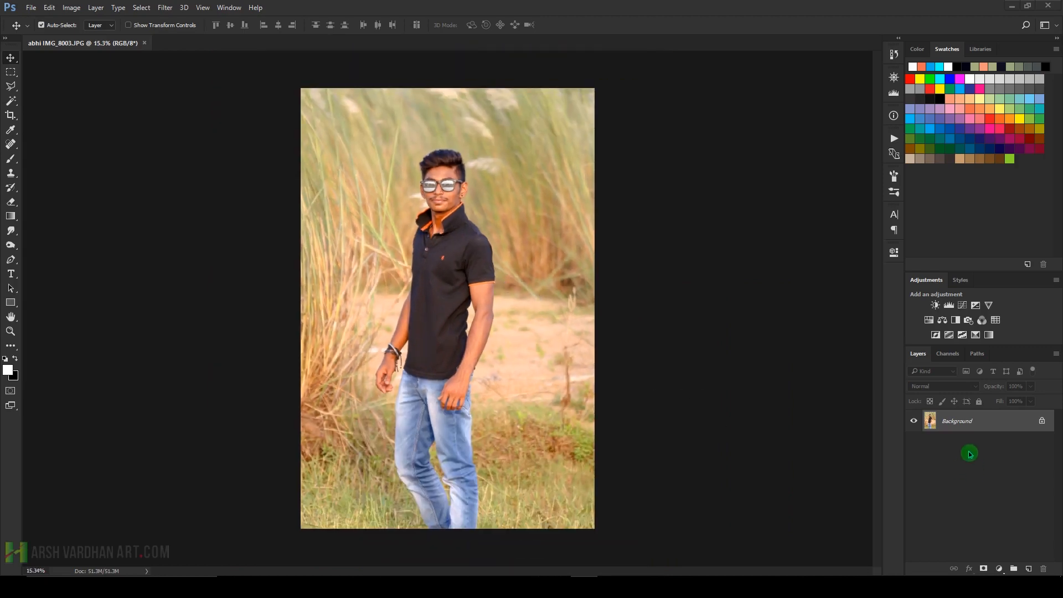
Duplicate the photo layer and sharpen the copy with Unsharp Mask at a reduced amount, a 1.0-pixel radius and threshold 0
{"action": "key", "text": "ctrl+j"}
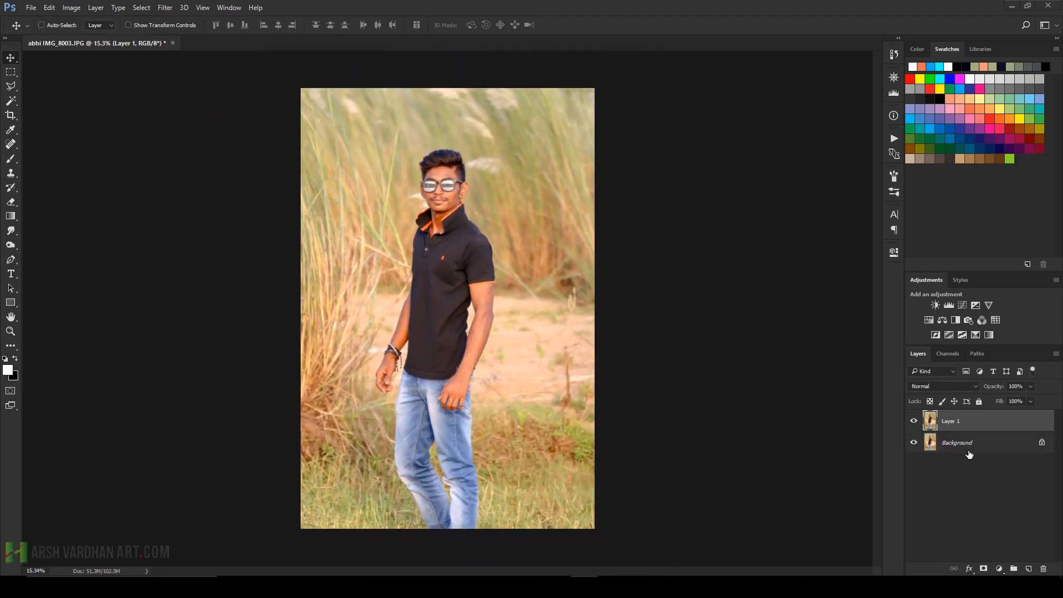
{"action": "left_click", "coordinate": [164, 7]}
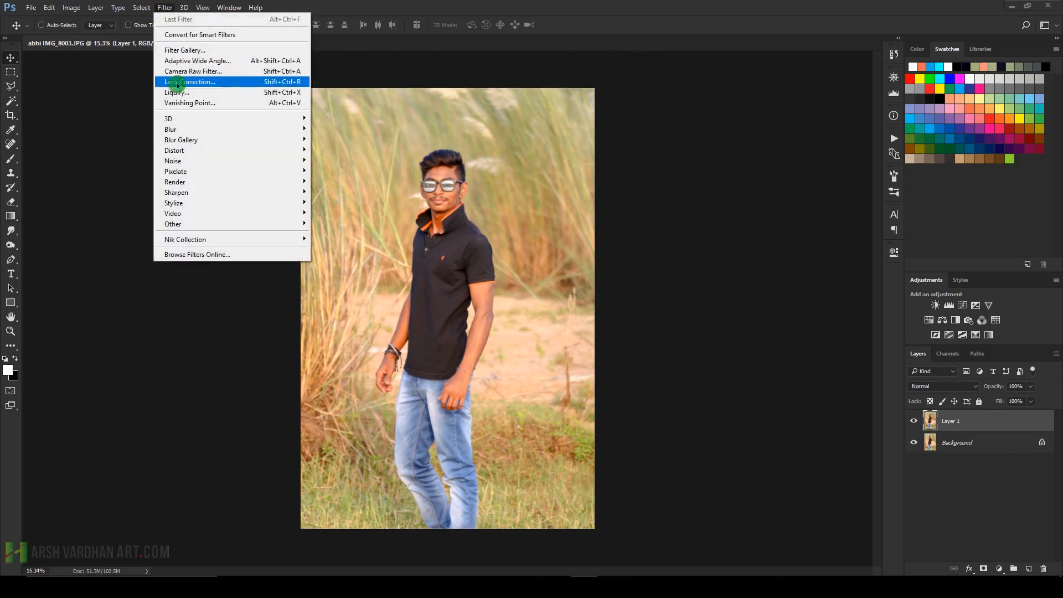
{"action": "mouse_move", "coordinate": [196, 190]}
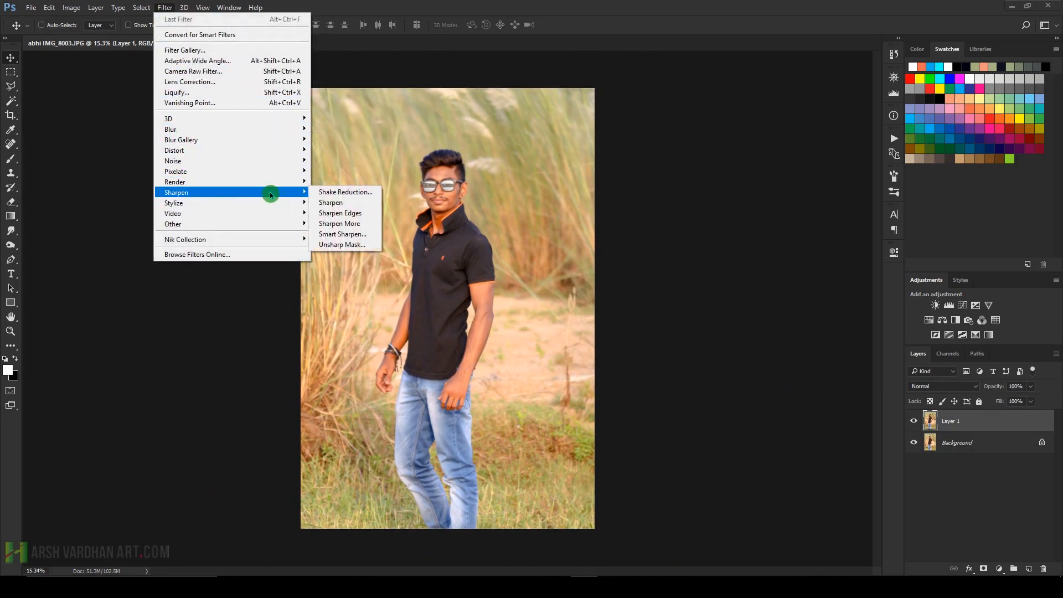
{"action": "left_click", "coordinate": [342, 244]}
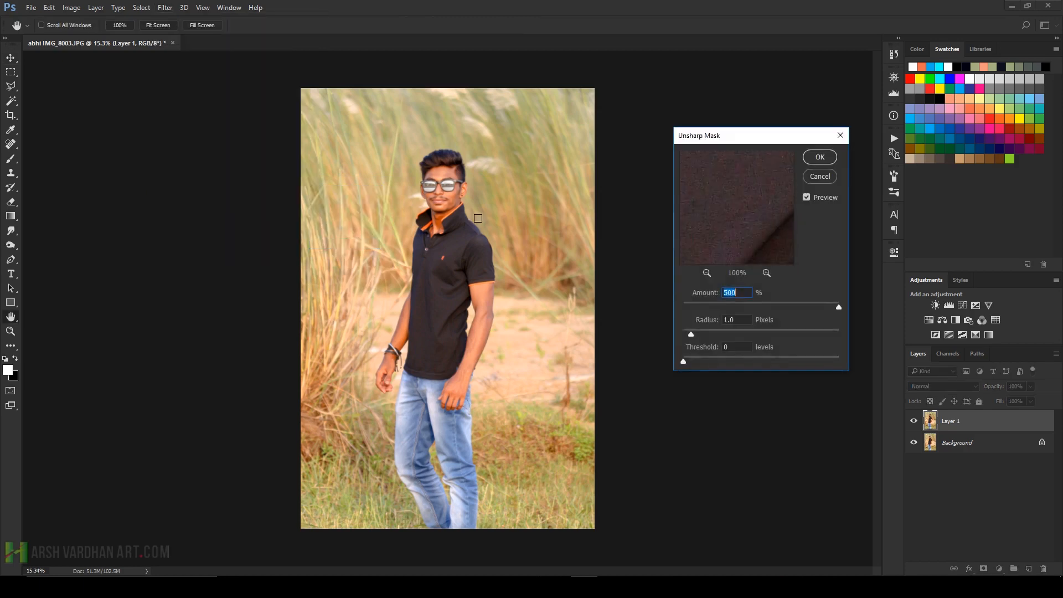
{"action": "left_click", "coordinate": [427, 183]}
{"action": "left_click_drag", "start_coordinate": [423, 165], "coordinate": [482, 205]}
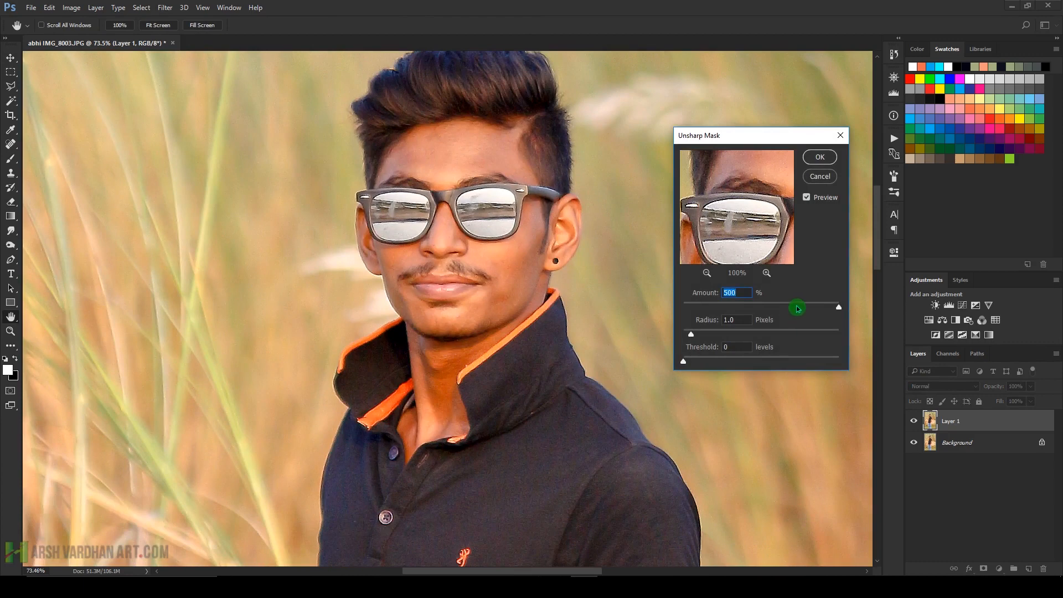
{"action": "mouse_move", "coordinate": [797, 304]}
{"action": "left_mouse_down"}
{"action": "mouse_move", "coordinate": [770, 309]}
{"action": "mouse_move", "coordinate": [800, 307]}
{"action": "mouse_move", "coordinate": [783, 306]}
{"action": "left_mouse_up"}
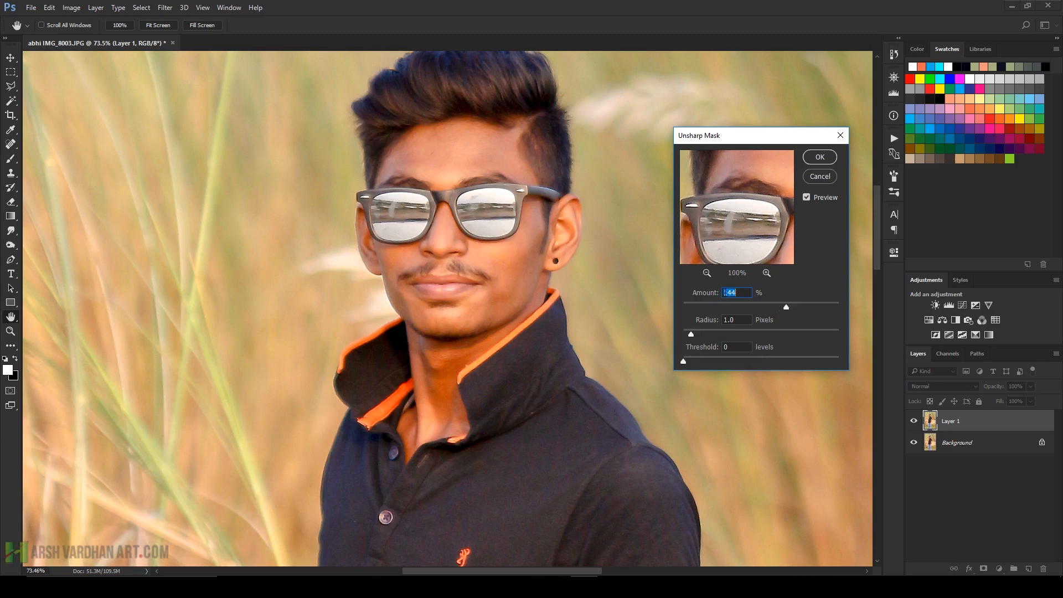
{"action": "left_click", "coordinate": [820, 157]}
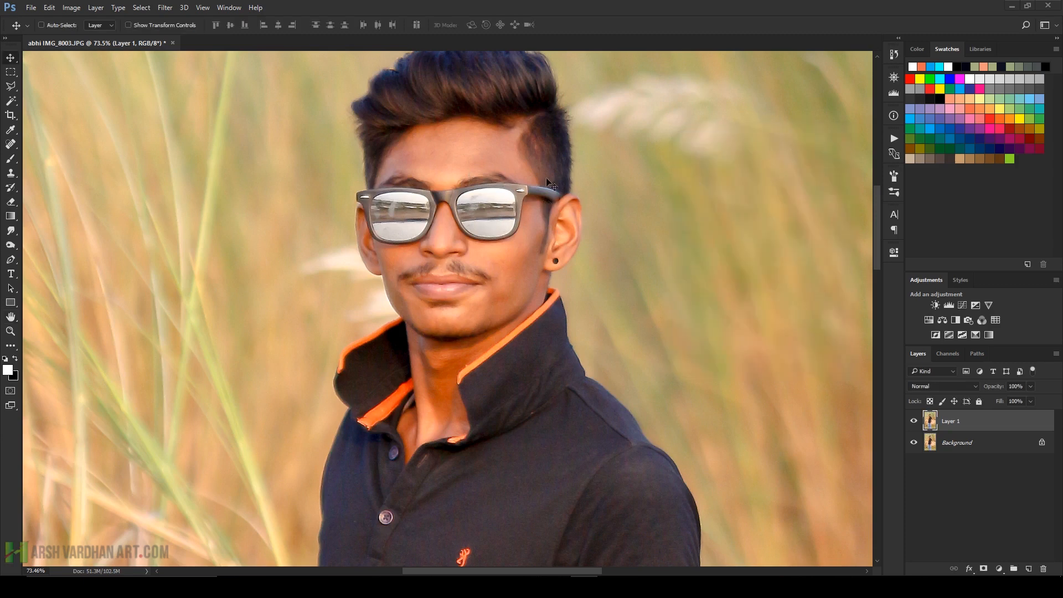
{"action": "left_click_drag", "start_coordinate": [463, 86], "coordinate": [474, 128]}
{"action": "mouse_move", "coordinate": [510, 186]}
{"action": "left_mouse_down"}
{"action": "mouse_move", "coordinate": [477, 182]}
{"action": "mouse_move", "coordinate": [501, 189]}
{"action": "left_mouse_up"}
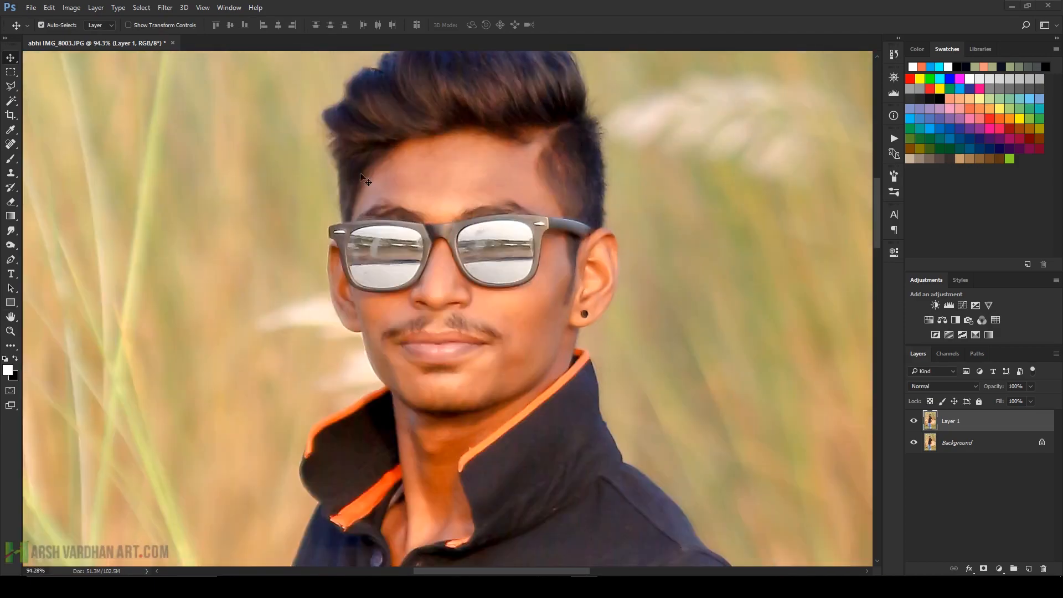
Smooth the duplicate layer's noise with the GREYCstoration filter at strength 111 and contour 0.2, checking the face, hair and shirt in the preview
{"action": "left_click", "coordinate": [164, 8]}
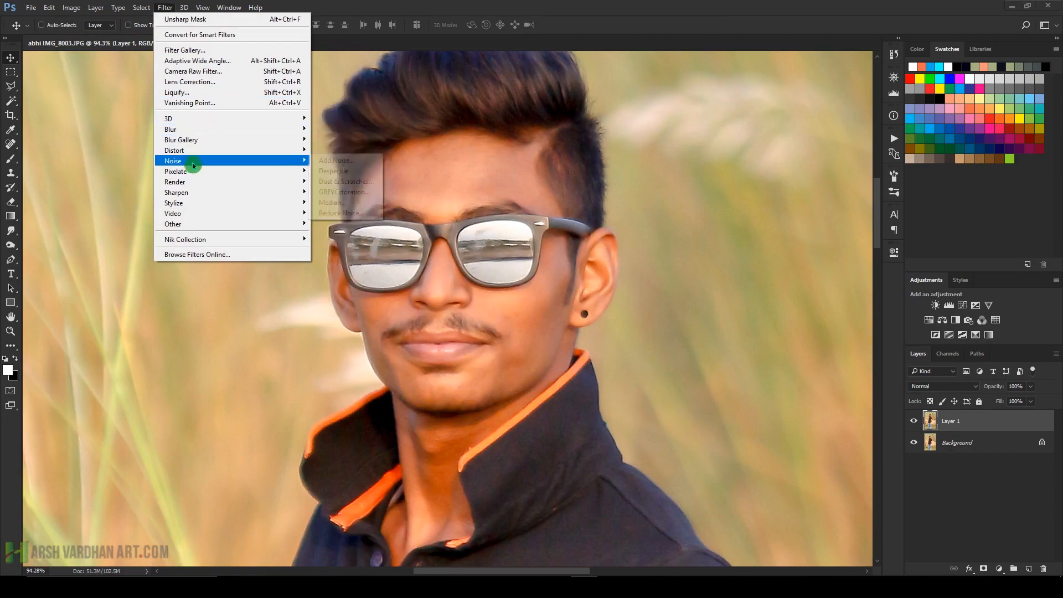
{"action": "mouse_move", "coordinate": [288, 171]}
{"action": "mouse_move", "coordinate": [220, 161]}
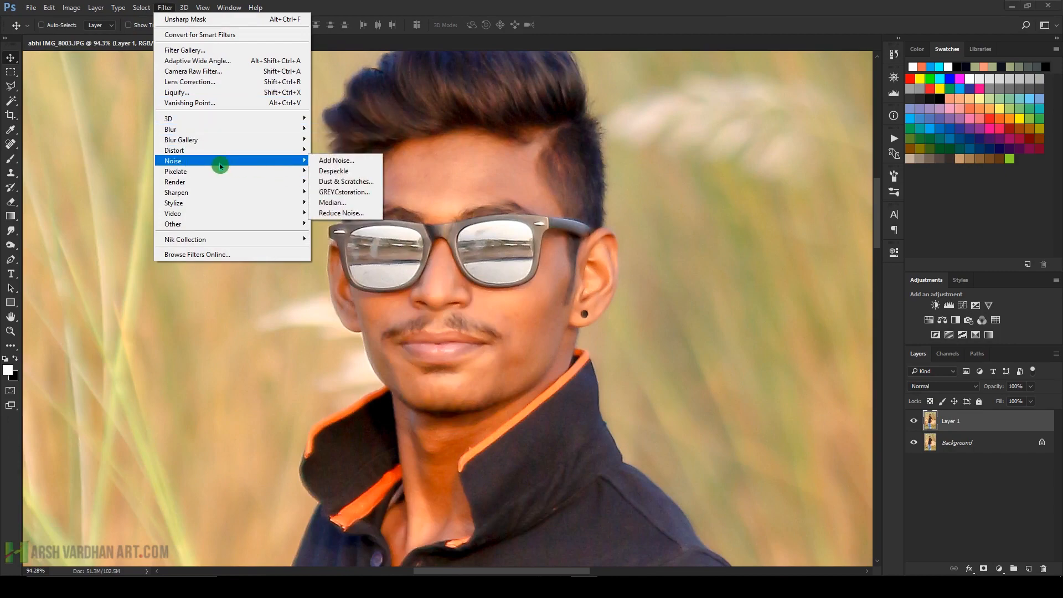
{"action": "left_click", "coordinate": [358, 193]}
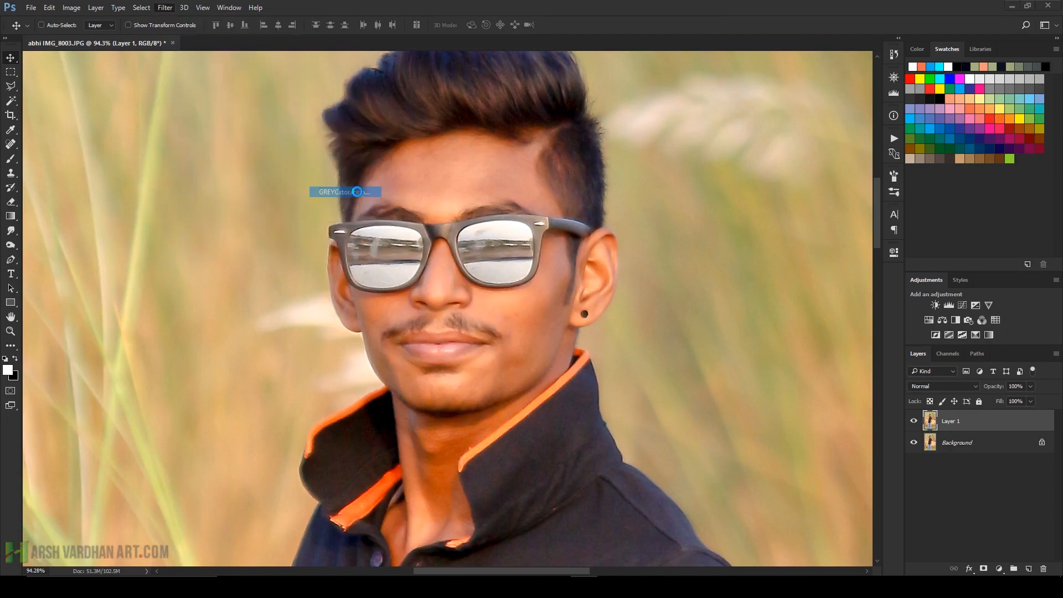
{"action": "left_click_drag", "start_coordinate": [517, 173], "coordinate": [737, 126]}
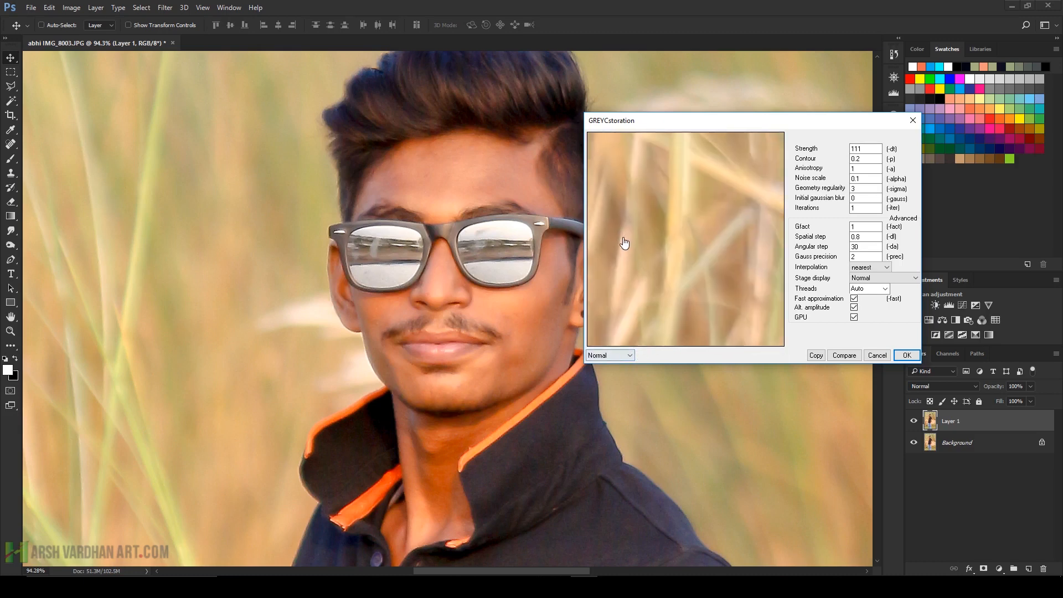
{"action": "left_click_drag", "start_coordinate": [695, 260], "coordinate": [564, 196]}
{"action": "left_click_drag", "start_coordinate": [730, 304], "coordinate": [626, 278]}
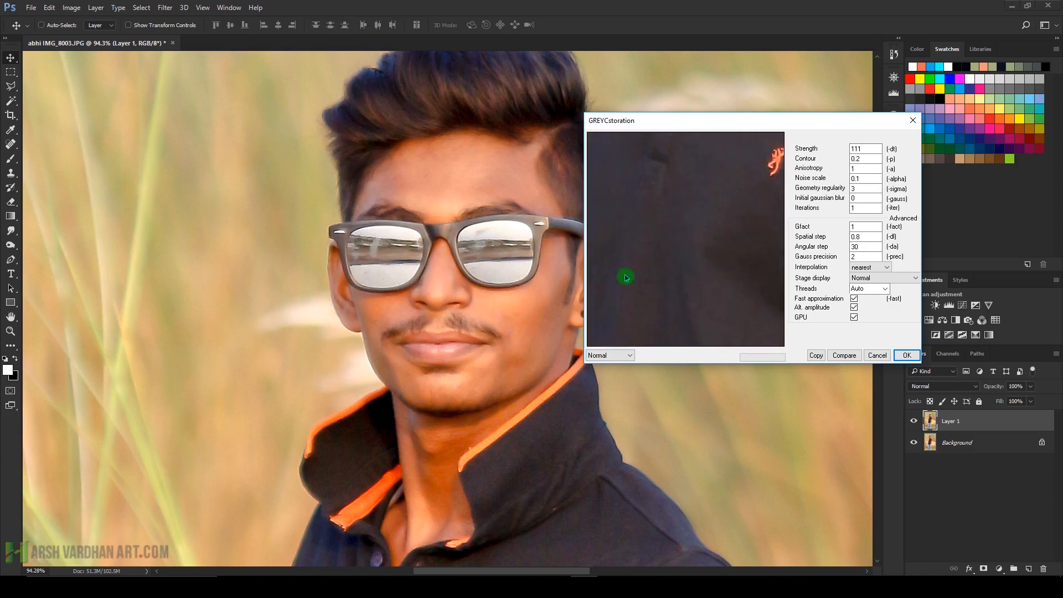
{"action": "left_click_drag", "start_coordinate": [668, 209], "coordinate": [666, 306]}
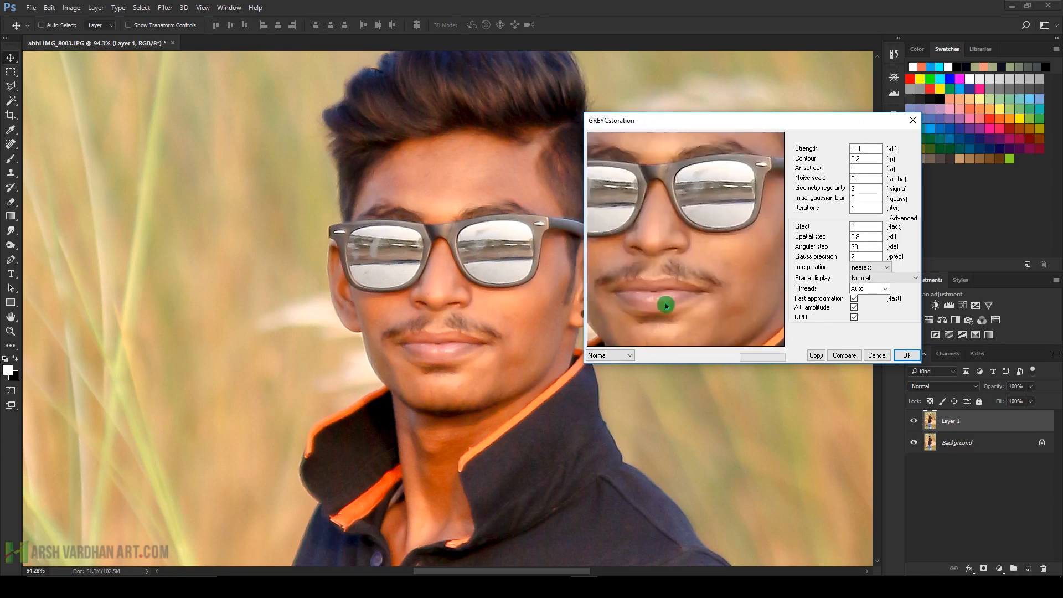
{"action": "left_click_drag", "start_coordinate": [676, 238], "coordinate": [699, 307]}
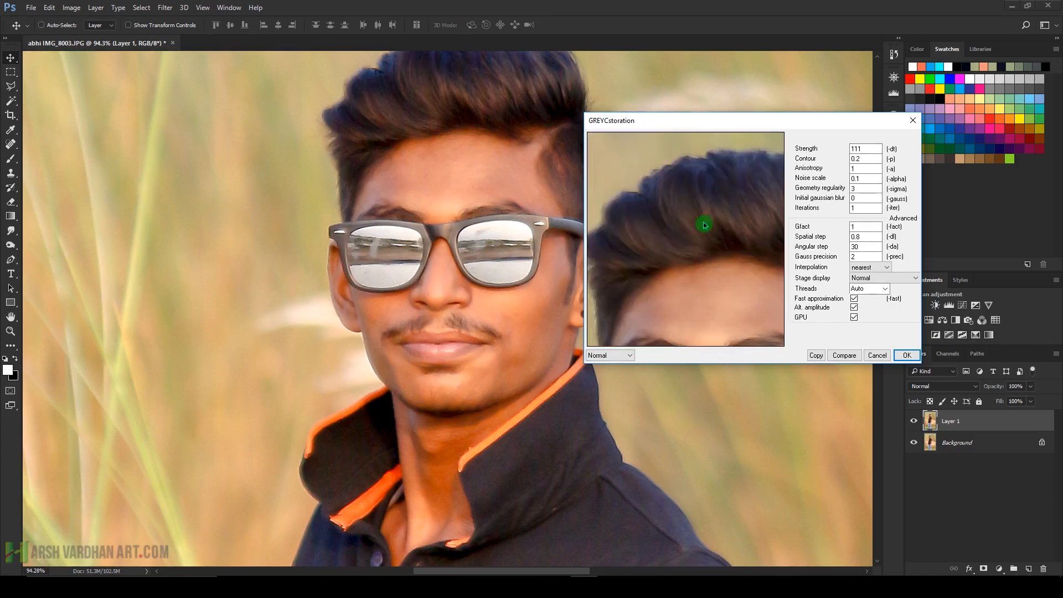
{"action": "left_click_drag", "start_coordinate": [713, 245], "coordinate": [740, 232]}
{"action": "left_click_drag", "start_coordinate": [644, 250], "coordinate": [704, 191]}
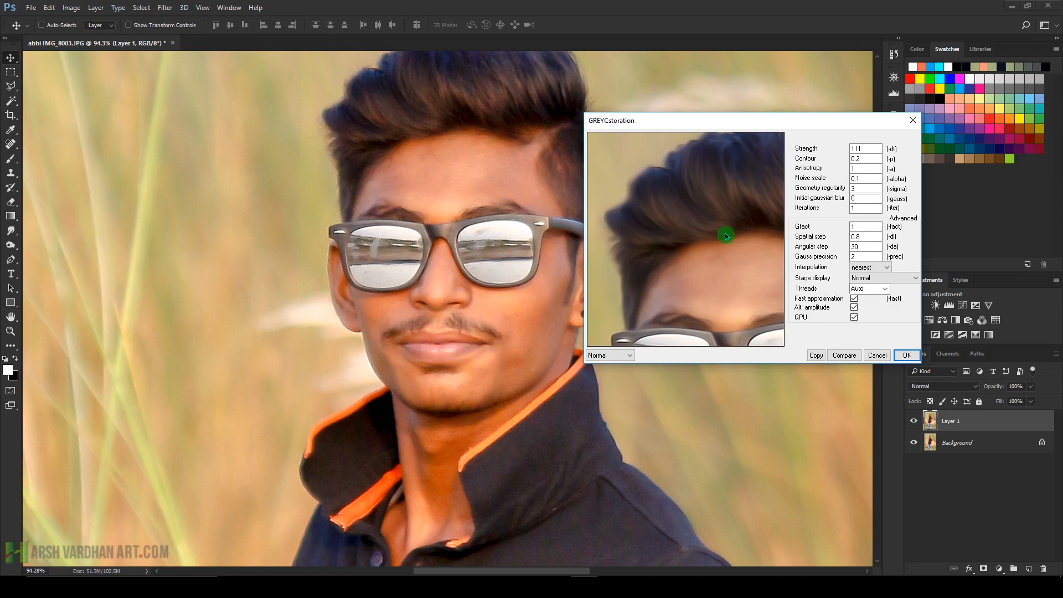
{"action": "left_click", "coordinate": [907, 355]}
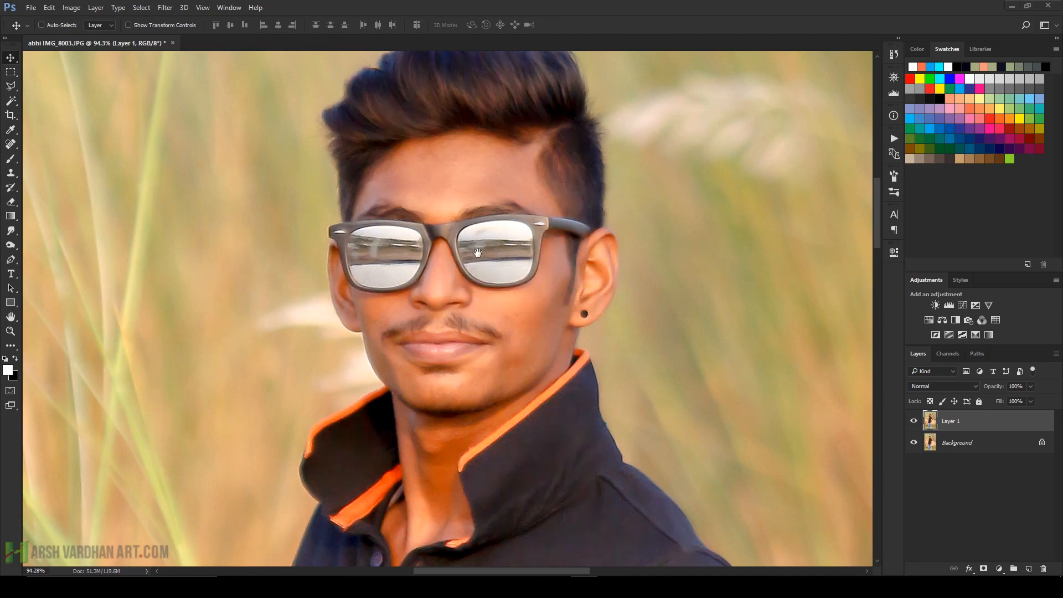
Compare the face with and without the duplicate layer and run the GREYCstoration filter on it a second time
{"action": "scroll", "coordinate": [458, 222], "scroll_direction": "up", "scroll_amount": 3}
{"action": "scroll", "coordinate": [460, 233], "scroll_direction": "down", "scroll_amount": 4}
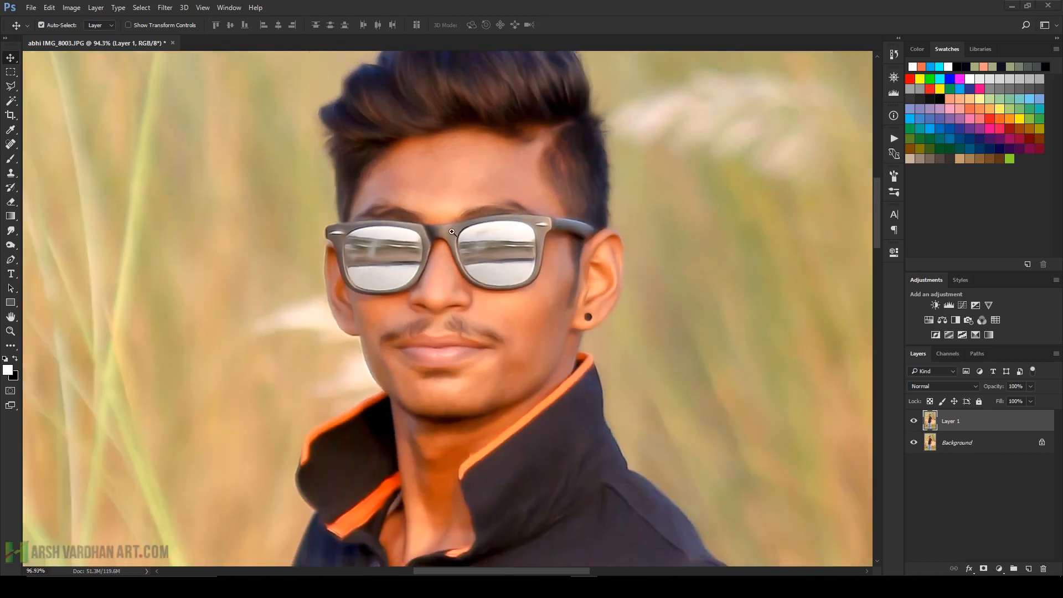
{"action": "scroll", "coordinate": [486, 184], "scroll_direction": "up", "scroll_amount": 2}
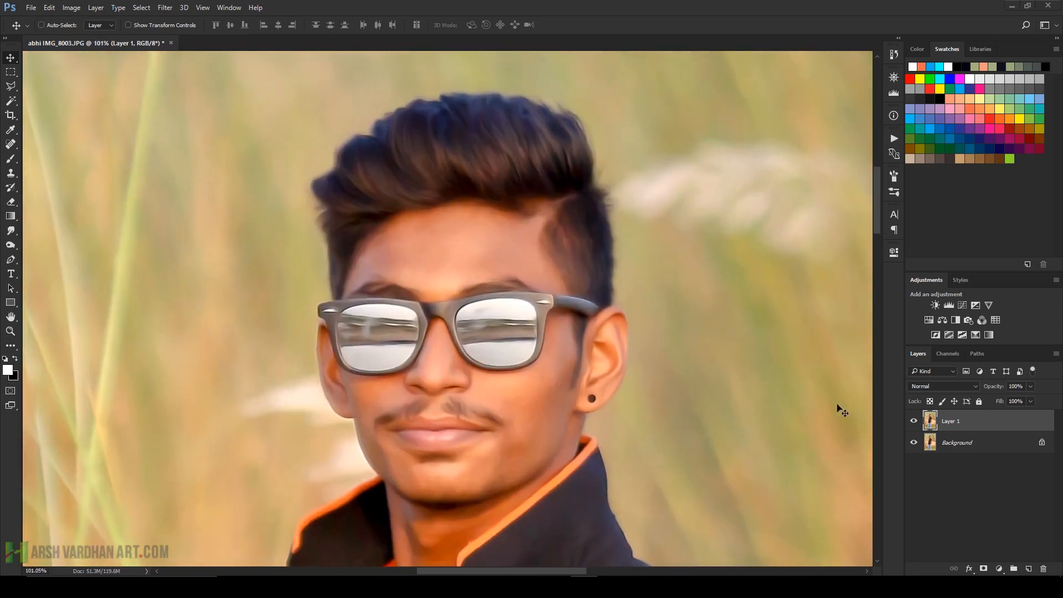
{"action": "left_click", "coordinate": [913, 422]}
{"action": "left_click", "coordinate": [913, 422]}
{"action": "left_click", "coordinate": [165, 7]}
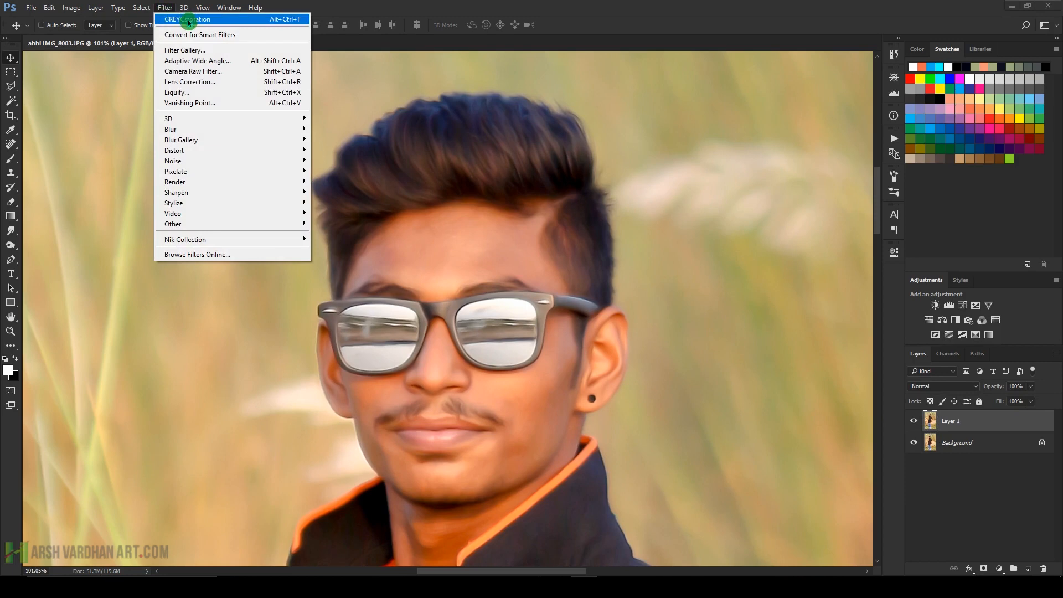
{"action": "left_click", "coordinate": [189, 21]}
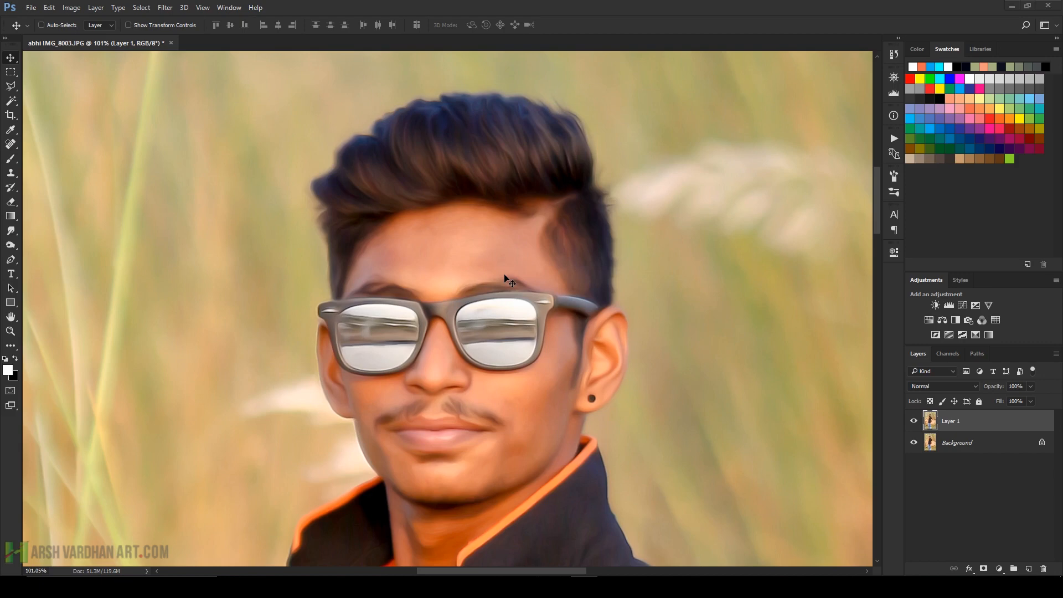
Compare the smoothed layer with the original and examine the face, collar, shirt, arms and whole photo
{"action": "left_click", "coordinate": [913, 423]}
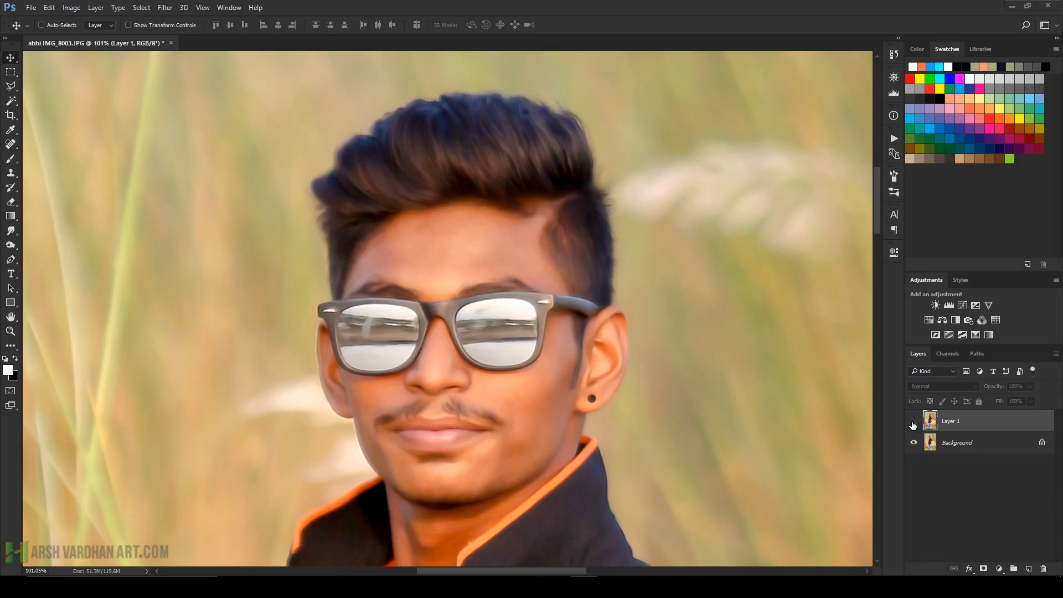
{"action": "left_click", "coordinate": [913, 422]}
{"action": "left_click", "coordinate": [912, 423]}
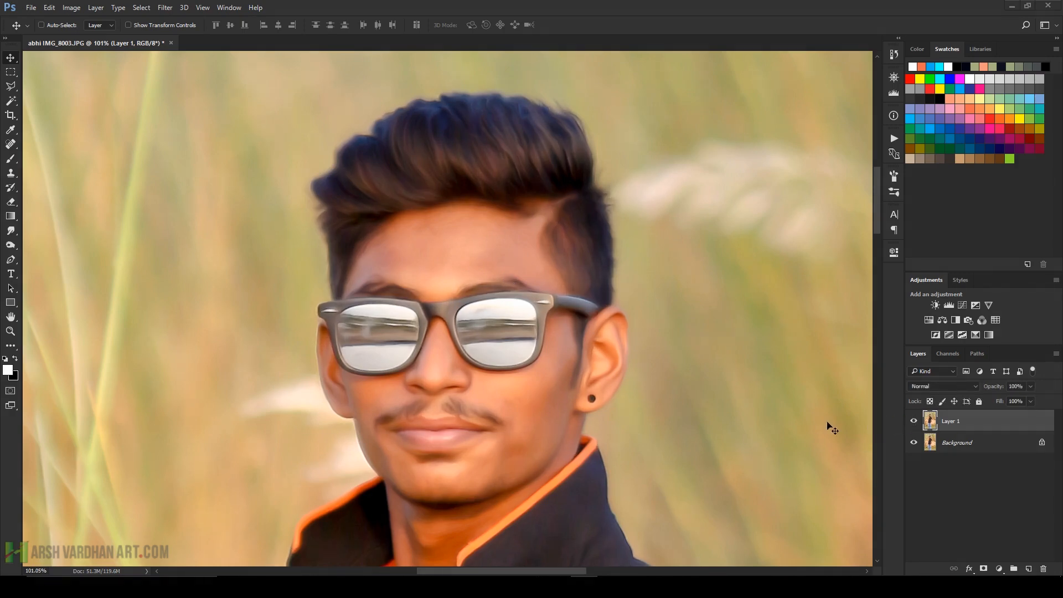
{"action": "left_click_drag", "start_coordinate": [470, 346], "coordinate": [484, 354]}
{"action": "left_click_drag", "start_coordinate": [532, 401], "coordinate": [530, 249]}
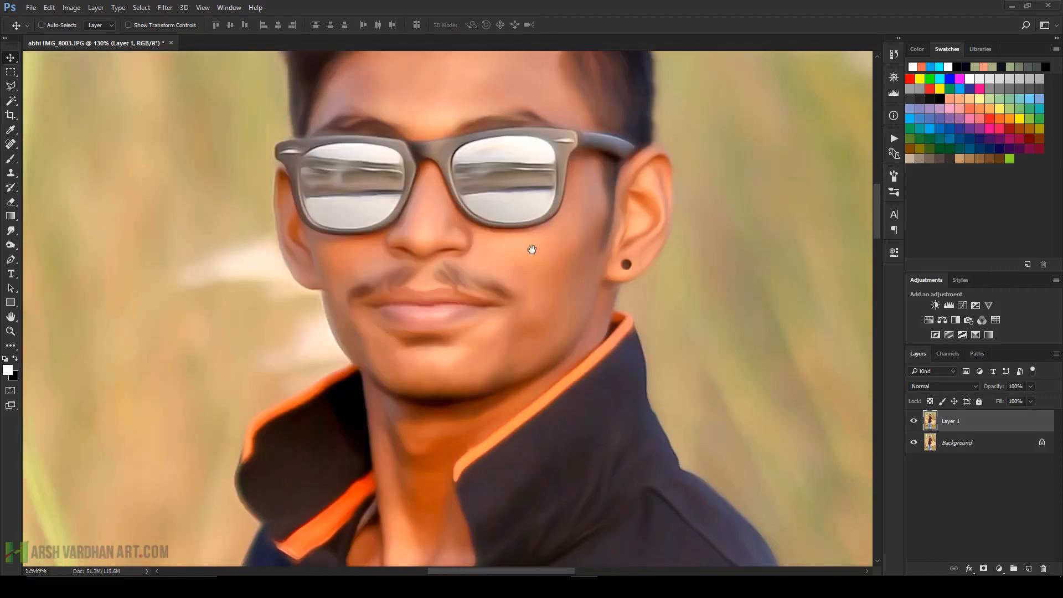
{"action": "left_click_drag", "start_coordinate": [615, 290], "coordinate": [575, 295]}
{"action": "left_click_drag", "start_coordinate": [595, 383], "coordinate": [581, 316]}
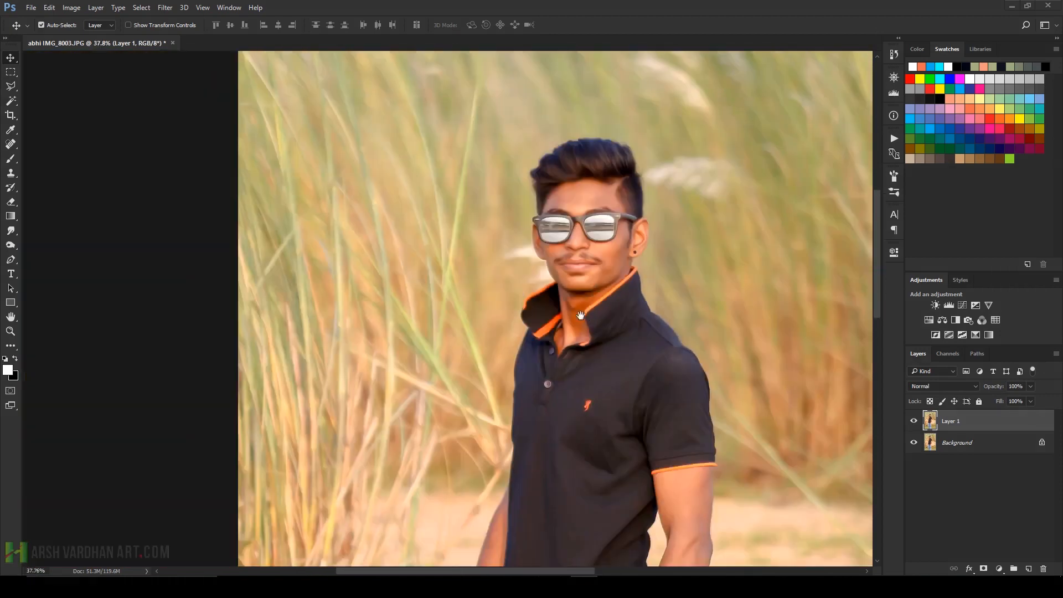
{"action": "left_click_drag", "start_coordinate": [664, 280], "coordinate": [532, 172]}
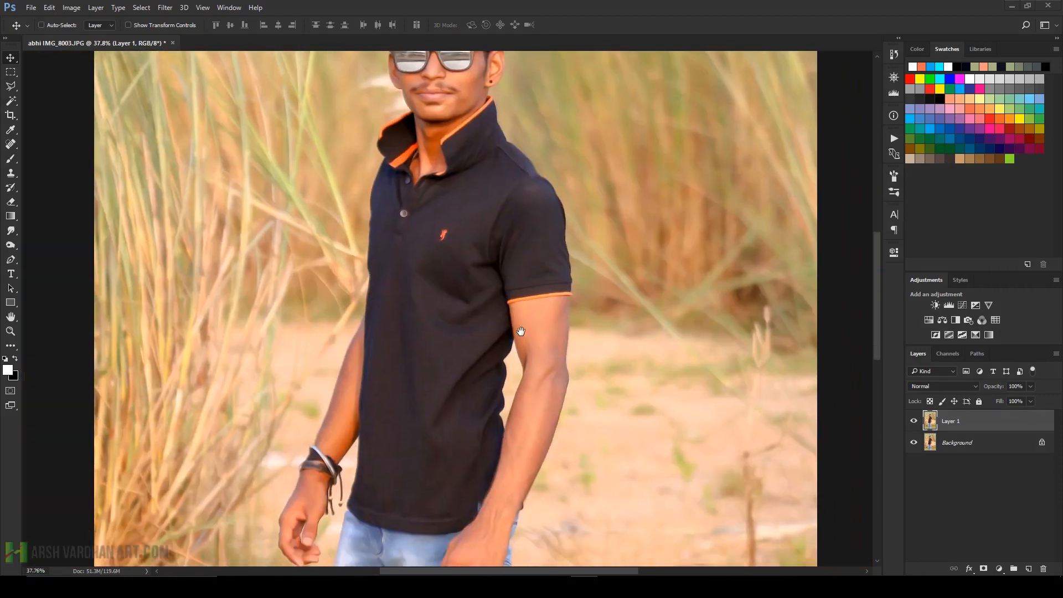
{"action": "left_click_drag", "start_coordinate": [521, 331], "coordinate": [603, 395]}
{"action": "left_click_drag", "start_coordinate": [605, 238], "coordinate": [588, 238]}
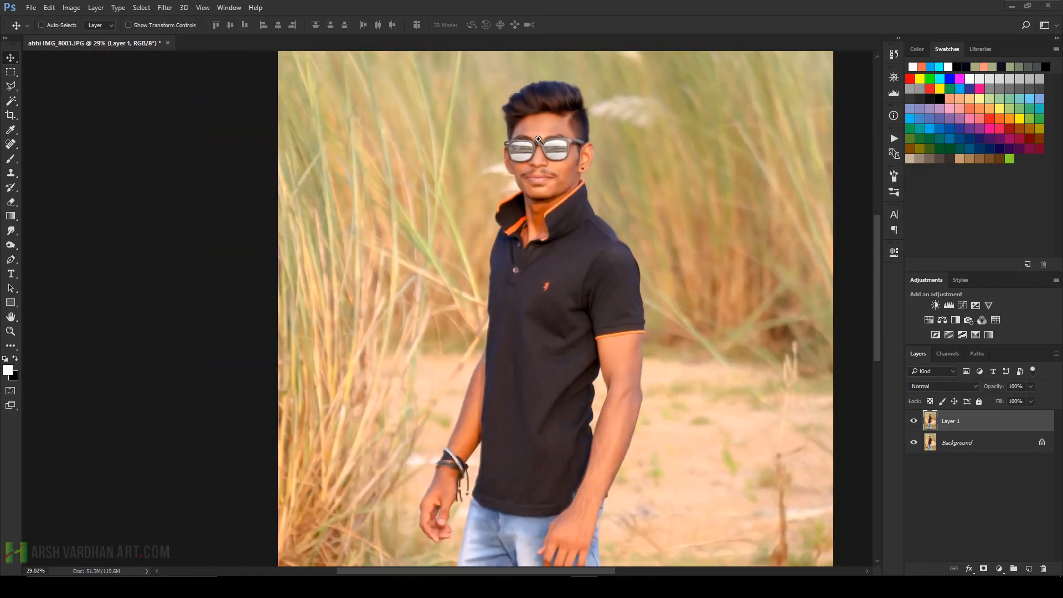
{"action": "left_click_drag", "start_coordinate": [535, 149], "coordinate": [549, 265]}
{"action": "left_click_drag", "start_coordinate": [644, 264], "coordinate": [606, 327]}
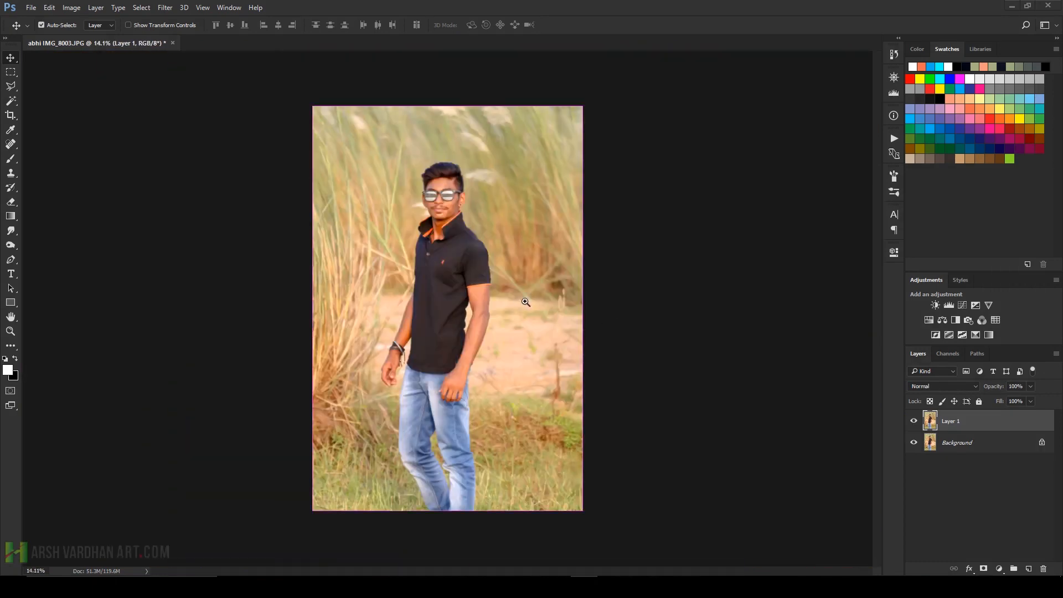
{"action": "left_click_drag", "start_coordinate": [525, 302], "coordinate": [530, 303]}
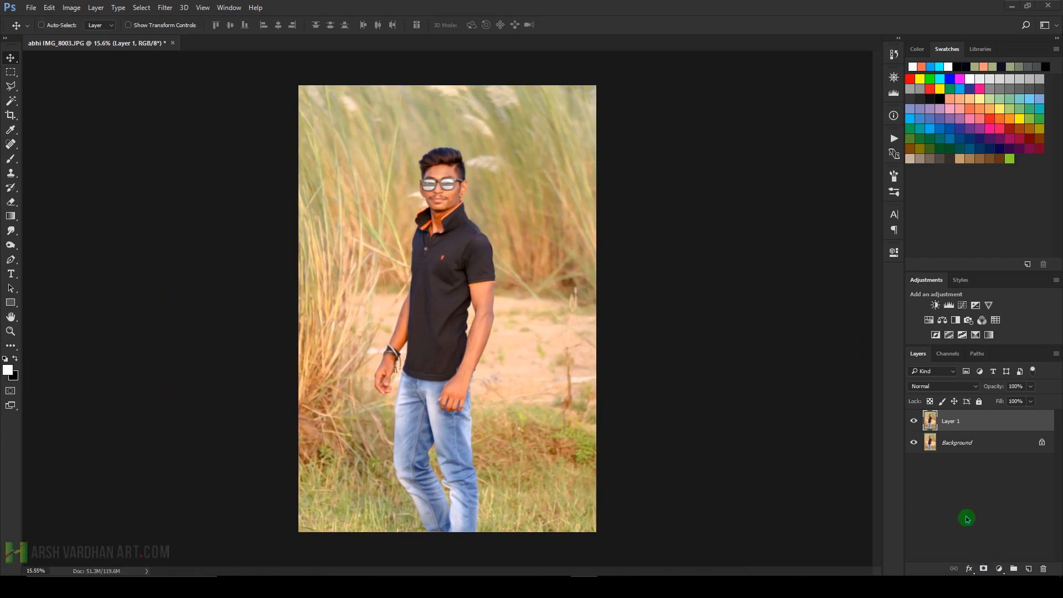
Add a Gradient Fill layer above the duplicate using the Black To Transparent preset
{"action": "left_click", "coordinate": [998, 568]}
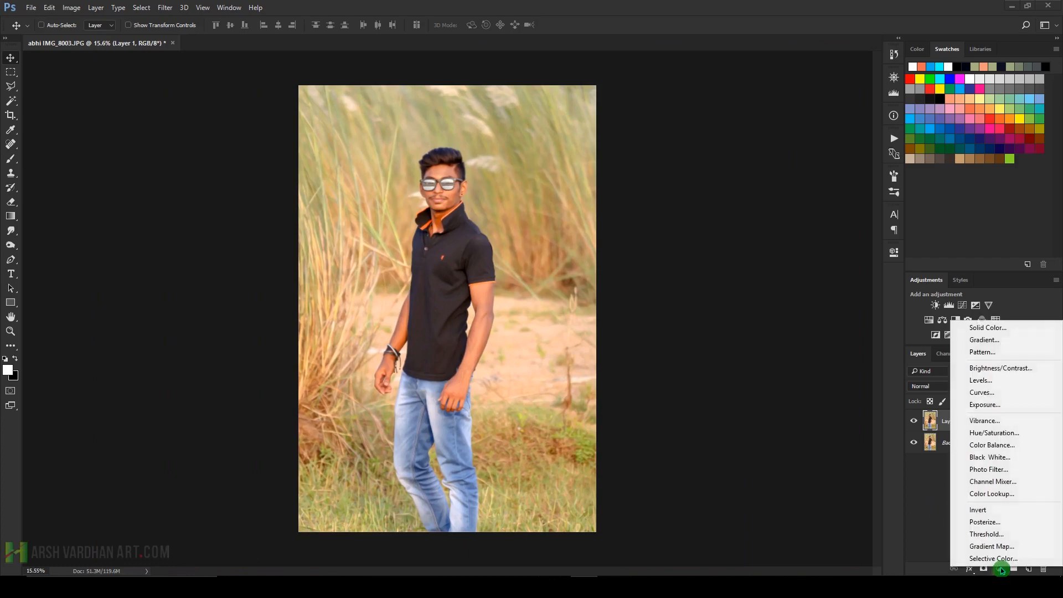
{"action": "left_click", "coordinate": [982, 340]}
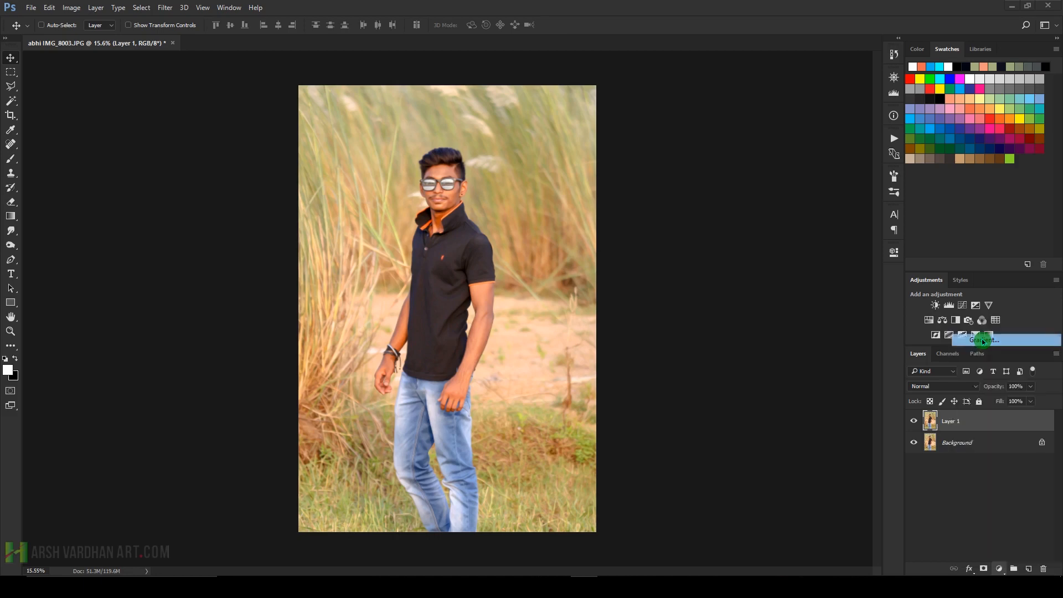
{"action": "left_click", "coordinate": [878, 239]}
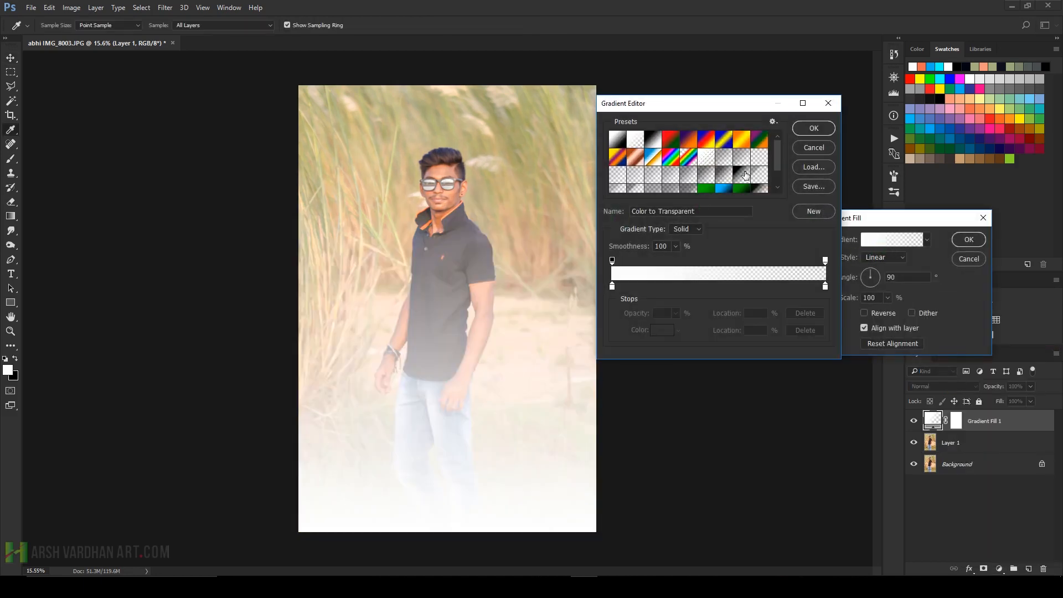
{"action": "scroll", "coordinate": [745, 174], "scroll_direction": "down", "scroll_amount": 1}
{"action": "left_click", "coordinate": [738, 150]}
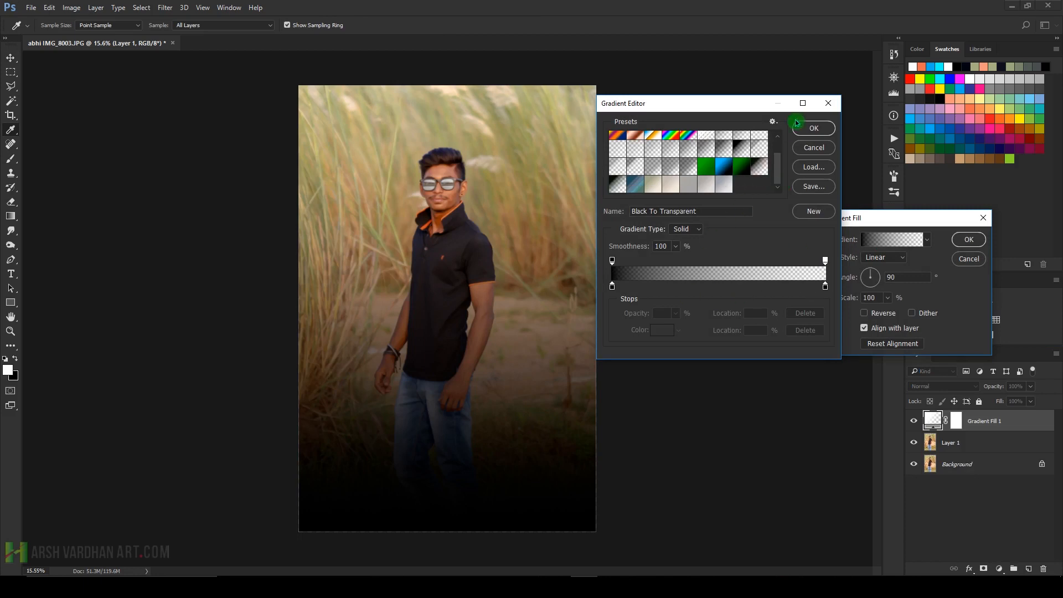
{"action": "left_click", "coordinate": [811, 128]}
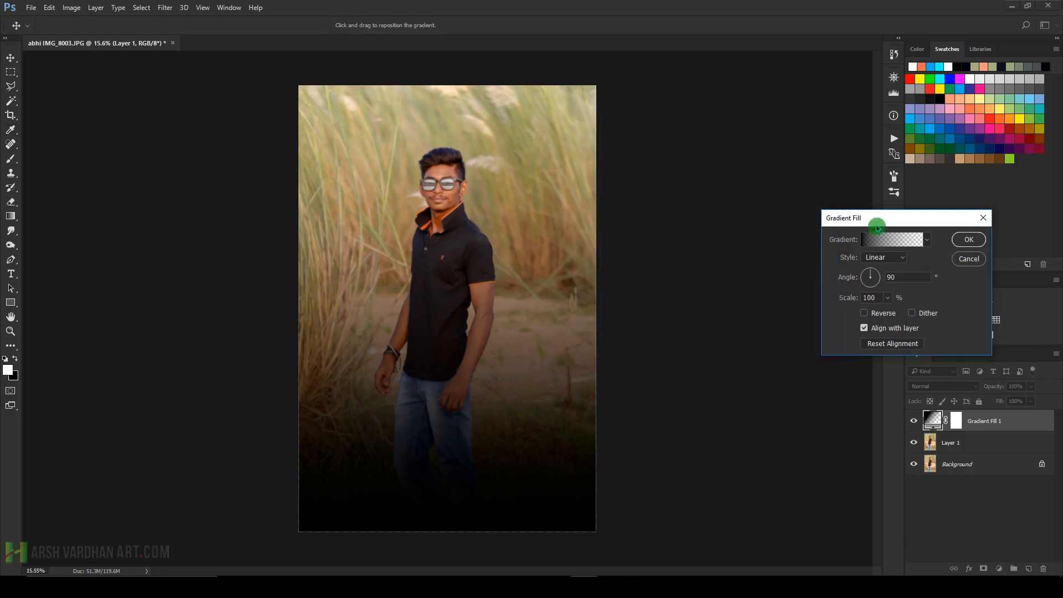
Make the gradient fill a reversed radial gradient, centre it higher on the man's torso, and apply it at 199% scale
{"action": "left_click", "coordinate": [868, 315]}
{"action": "left_click", "coordinate": [886, 256]}
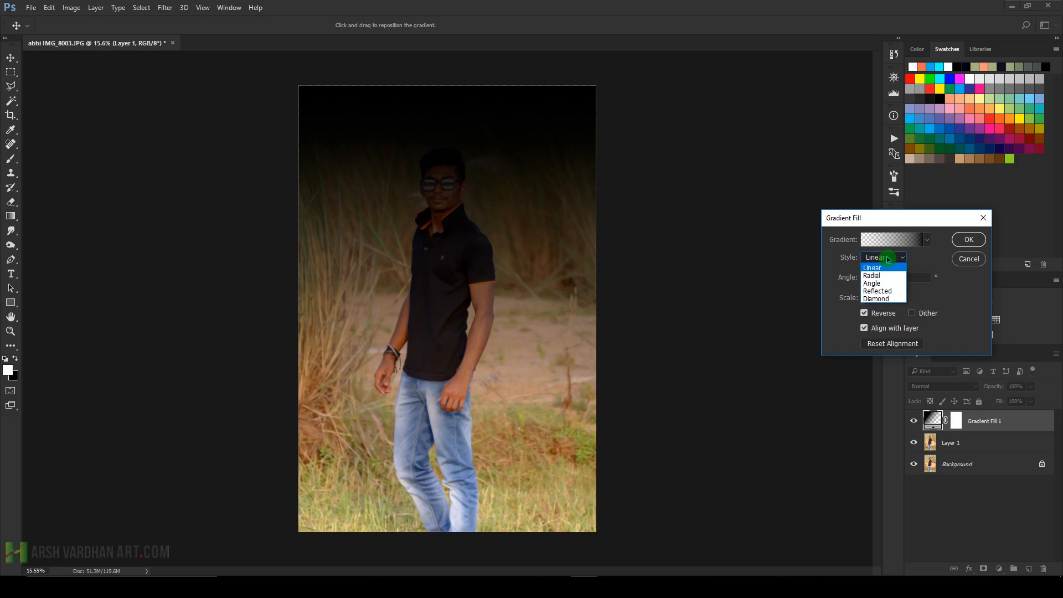
{"action": "left_click", "coordinate": [884, 276]}
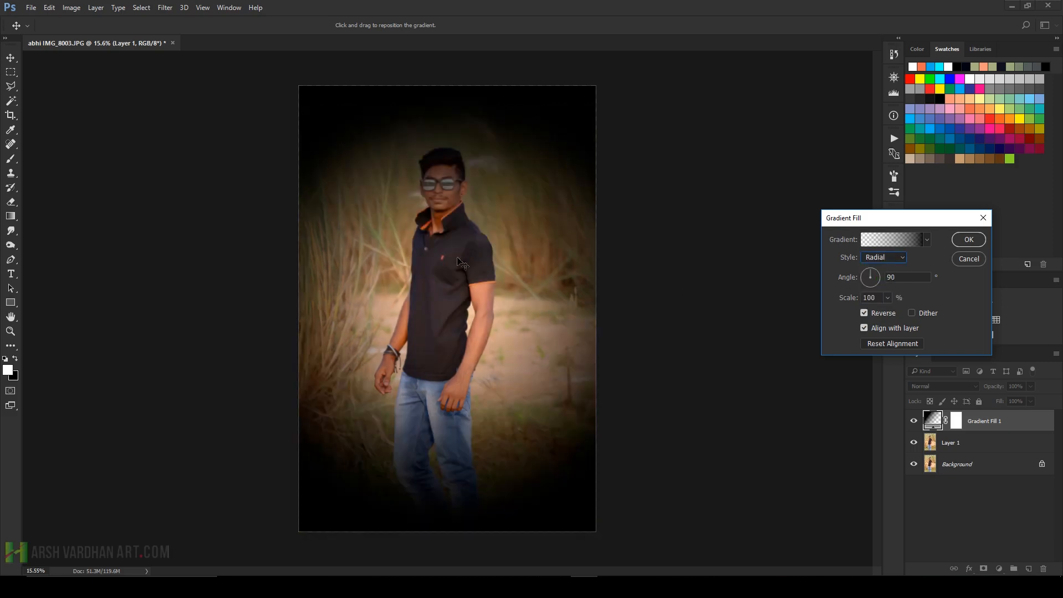
{"action": "left_click_drag", "start_coordinate": [463, 263], "coordinate": [483, 221]}
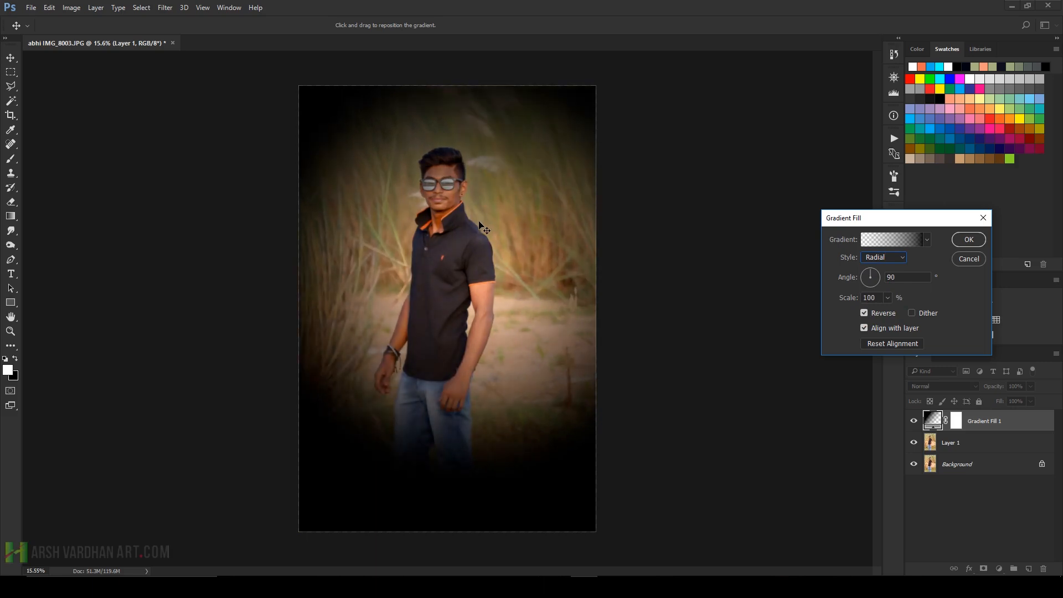
{"action": "left_click", "coordinate": [887, 298]}
{"action": "left_click_drag", "start_coordinate": [890, 316], "coordinate": [893, 315]}
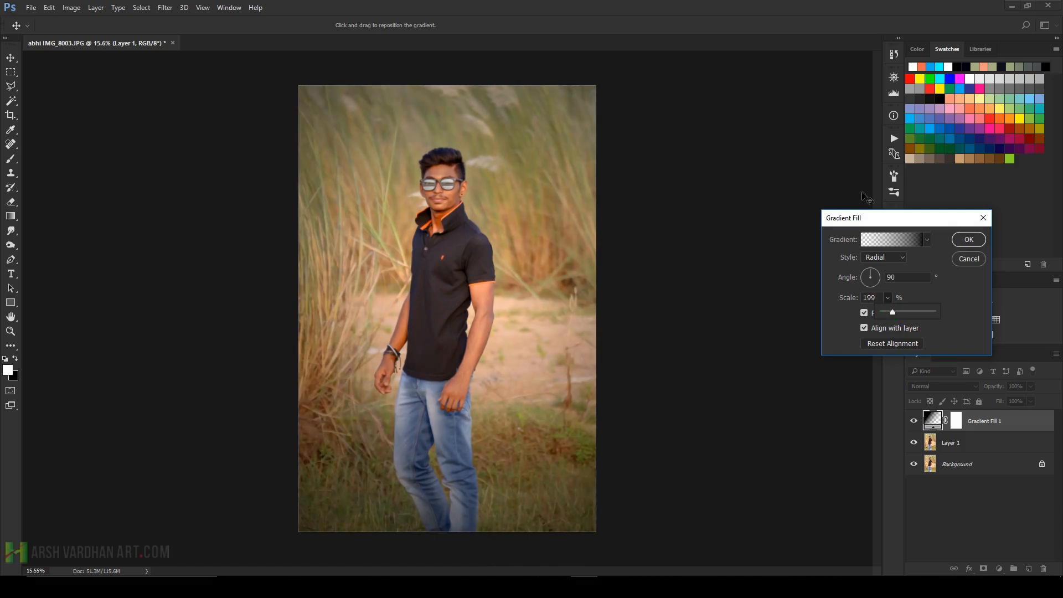
{"action": "left_click", "coordinate": [966, 240]}
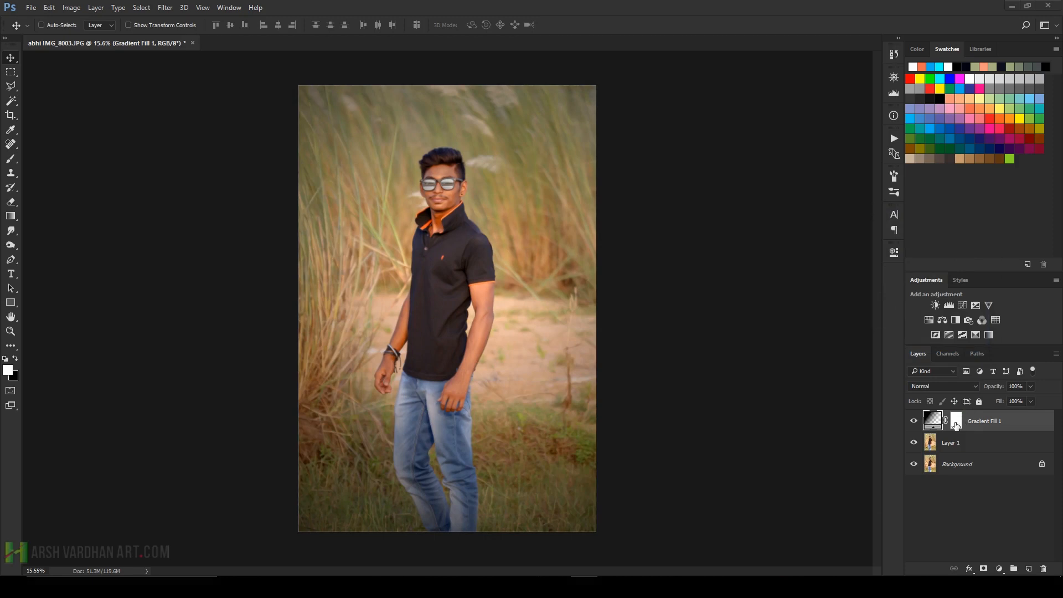
Paint the gradient fill's mask over the man from head to legs with a soft black 2000 px brush at 50% opacity
{"action": "left_click", "coordinate": [955, 424]}
{"action": "key", "text": "b"}
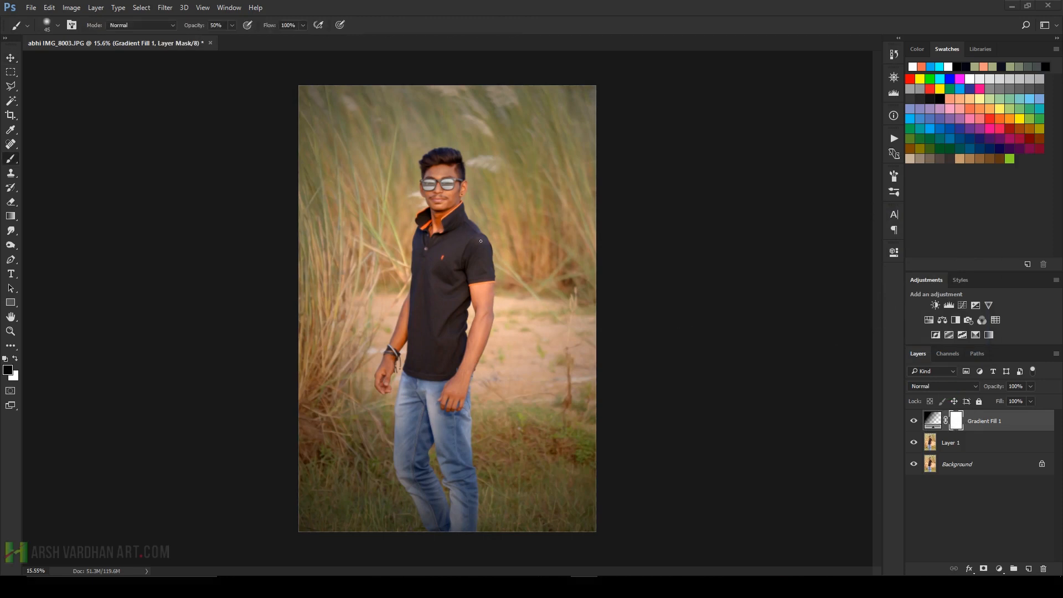
{"action": "right_click", "coordinate": [488, 286]}
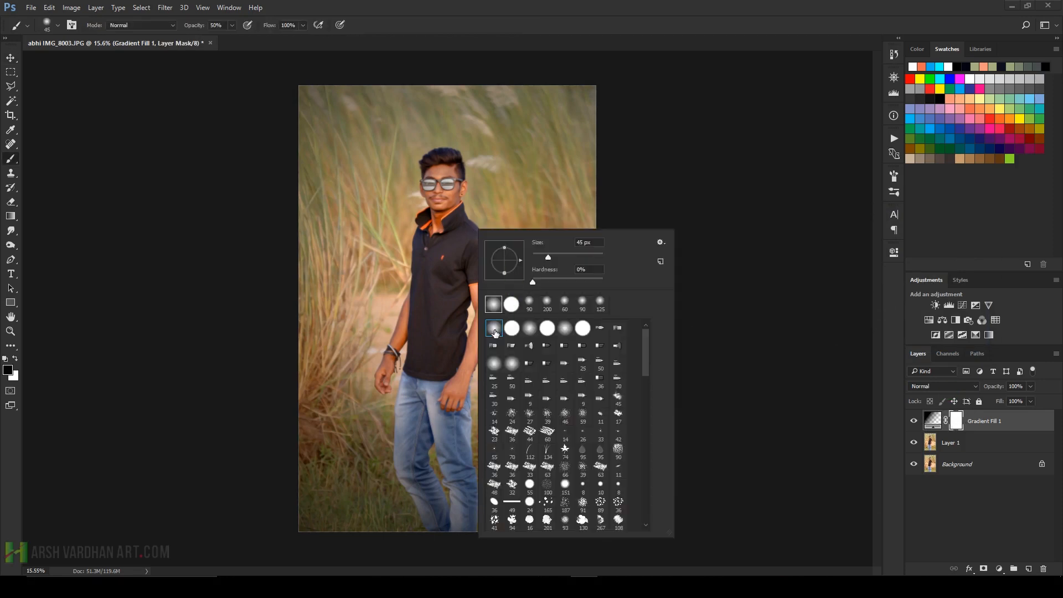
{"action": "left_click", "coordinate": [483, 25]}
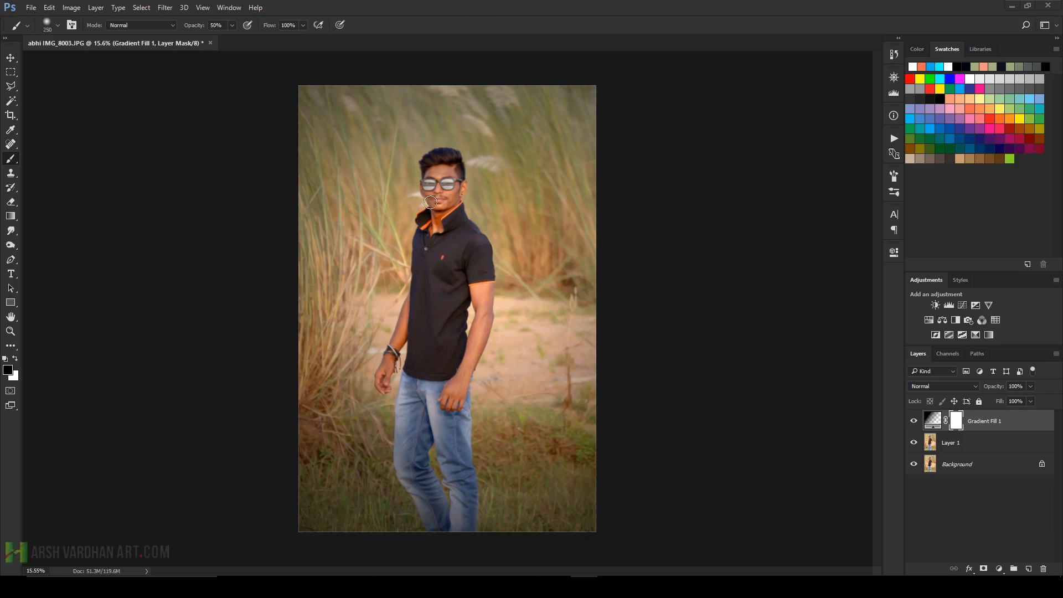
{"action": "key", "text": "bracketright"}
{"action": "key", "text": "bracketright"}
{"action": "key", "text": "bracketright"}
{"action": "key", "text": "bracketright"}
{"action": "key", "text": "bracketright"}
{"action": "key", "text": "bracketright"}
{"action": "key", "text": "bracketright"}
{"action": "key", "text": "bracketright"}
{"action": "key", "text": "bracketright"}
{"action": "key", "text": "bracketright"}
{"action": "key", "text": "bracketright"}
{"action": "key", "text": "bracketright"}
{"action": "key", "text": "bracketright"}
{"action": "key", "text": "bracketright"}
{"action": "key", "text": "bracketright"}
{"action": "key", "text": "d"}
{"action": "key", "text": "bracketright"}
{"action": "key", "text": "bracketright"}
{"action": "key", "text": "bracketright"}
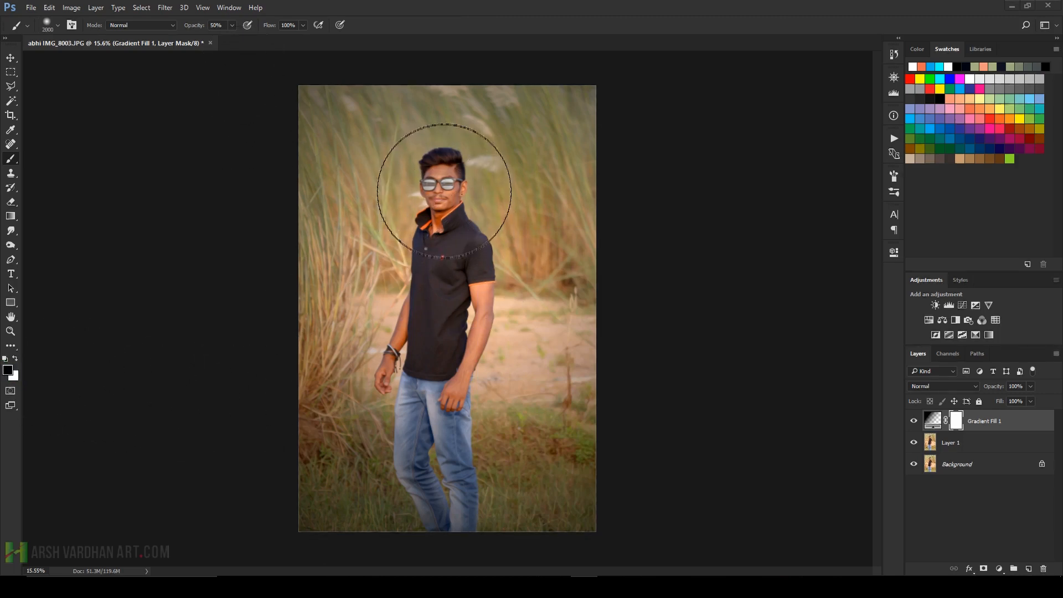
{"action": "mouse_move", "coordinate": [444, 191]}
{"action": "left_mouse_down"}
{"action": "mouse_move", "coordinate": [434, 360]}
{"action": "mouse_move", "coordinate": [462, 410]}
{"action": "mouse_move", "coordinate": [480, 250]}
{"action": "mouse_move", "coordinate": [459, 213]}
{"action": "mouse_move", "coordinate": [409, 254]}
{"action": "mouse_move", "coordinate": [510, 463]}
{"action": "mouse_move", "coordinate": [450, 439]}
{"action": "mouse_move", "coordinate": [466, 435]}
{"action": "left_mouse_up"}
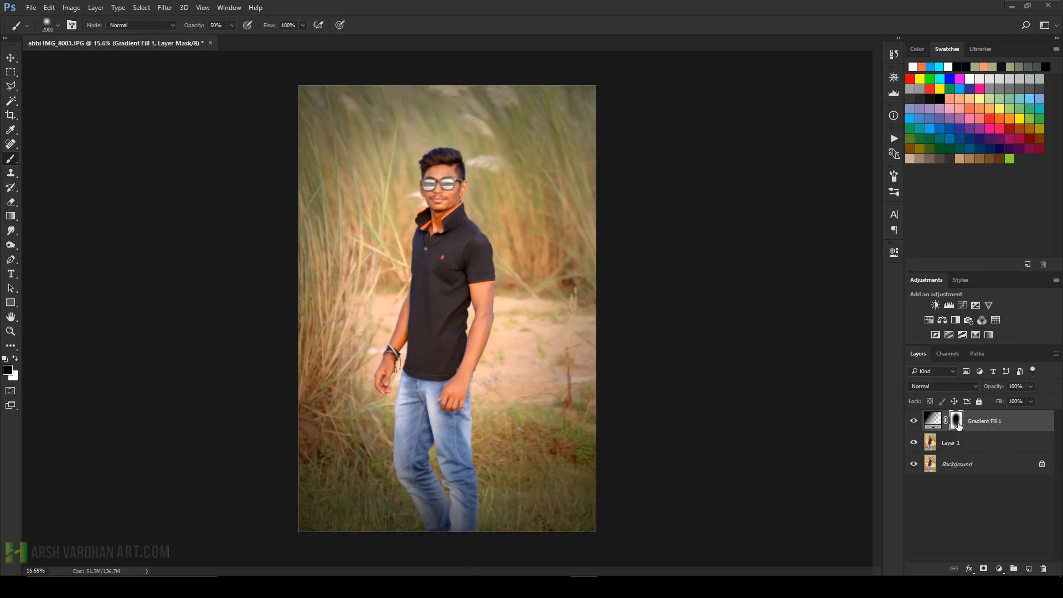
Inspect the gradient fill's layer mask on its own and compare it with the normal view of the photo
{"action": "left_click", "coordinate": [958, 425], "text": "alt"}
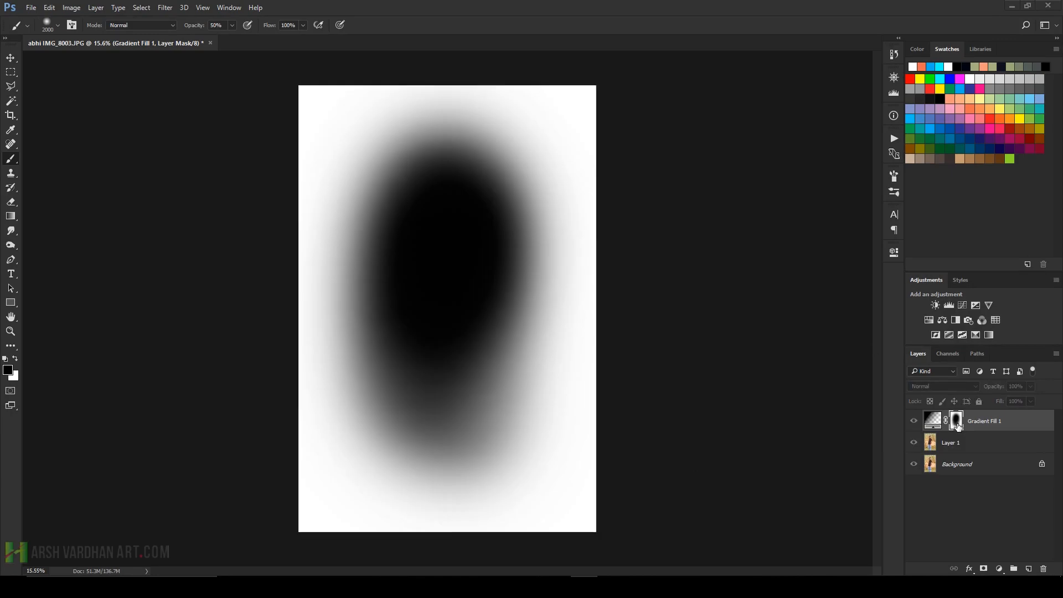
{"action": "left_click", "coordinate": [957, 425], "text": "alt"}
{"action": "left_click", "coordinate": [958, 425], "text": "alt"}
{"action": "left_click", "coordinate": [958, 425], "text": "alt"}
{"action": "left_click", "coordinate": [958, 425], "text": "alt"}
{"action": "left_click", "coordinate": [957, 425], "text": "alt"}
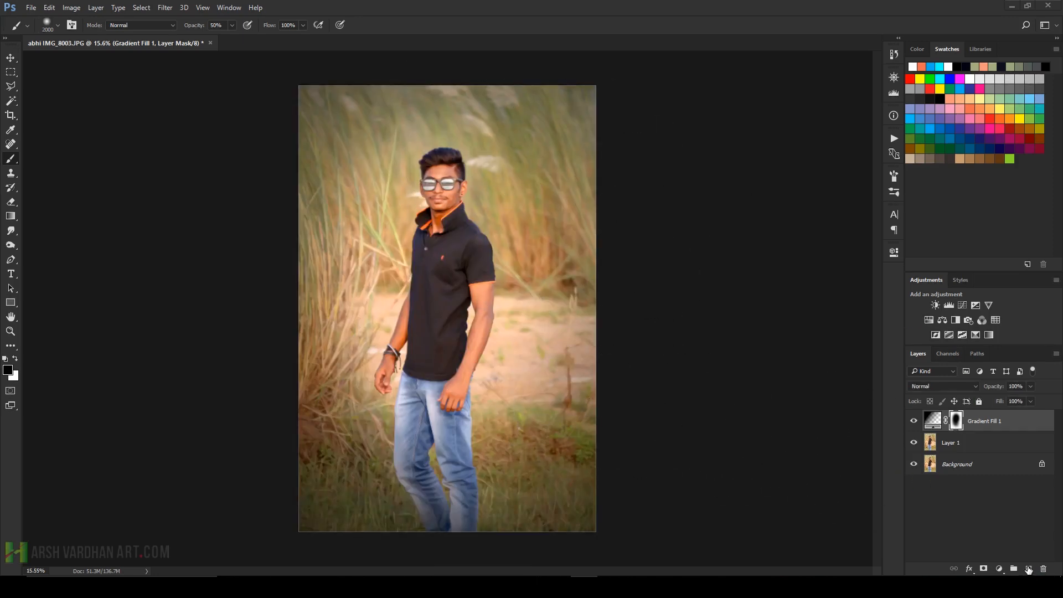
Add a new Soft Light layer and paint orange over the grass in the photo's upper right with the soft brush
{"action": "left_click", "coordinate": [1027, 568]}
{"action": "key", "text": "x"}
{"action": "left_click", "coordinate": [946, 389]}
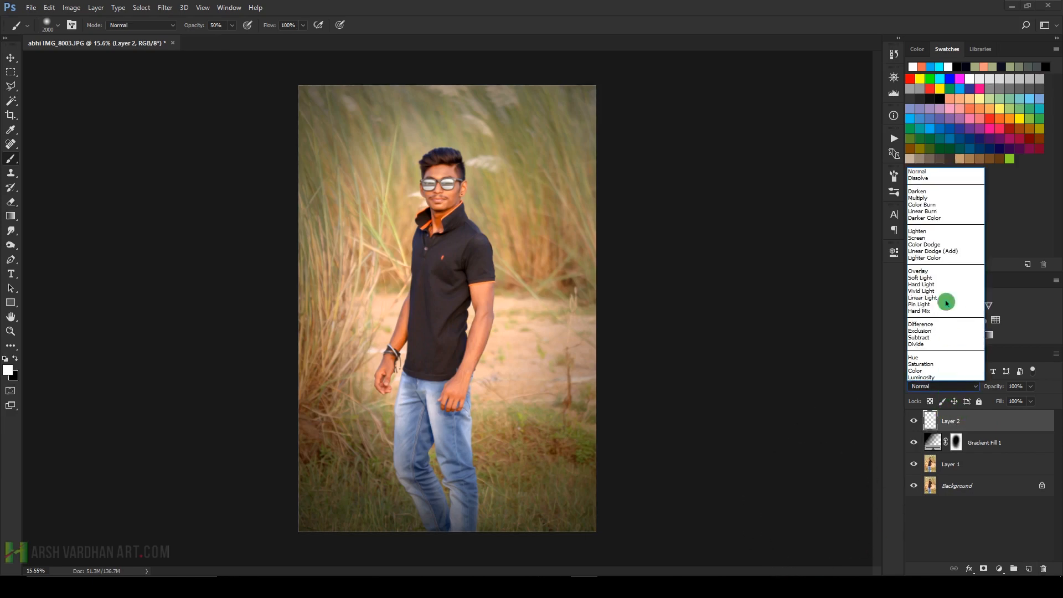
{"action": "left_click", "coordinate": [941, 280]}
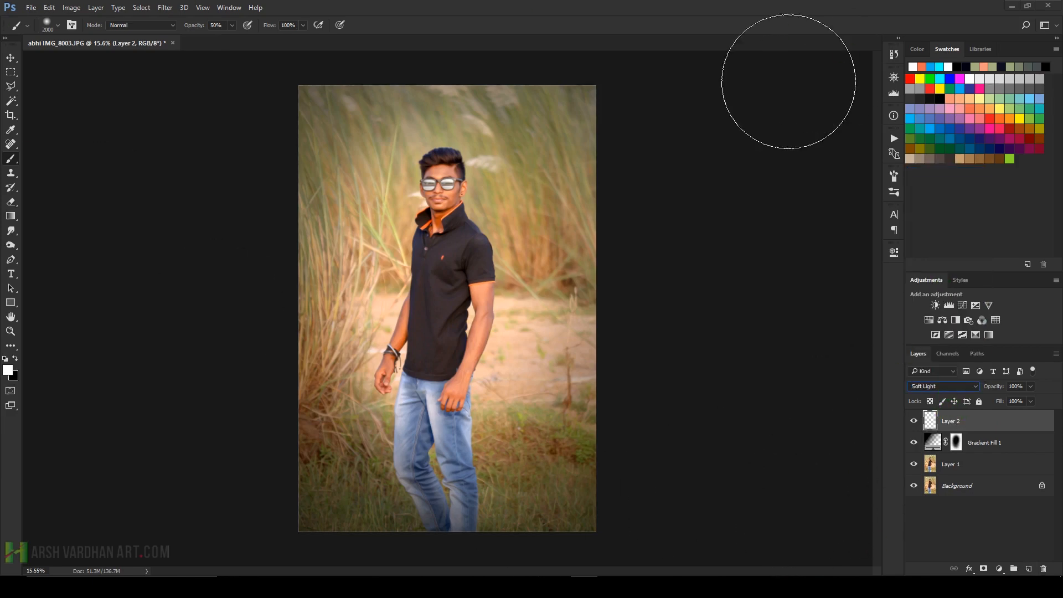
{"action": "left_click", "coordinate": [974, 106]}
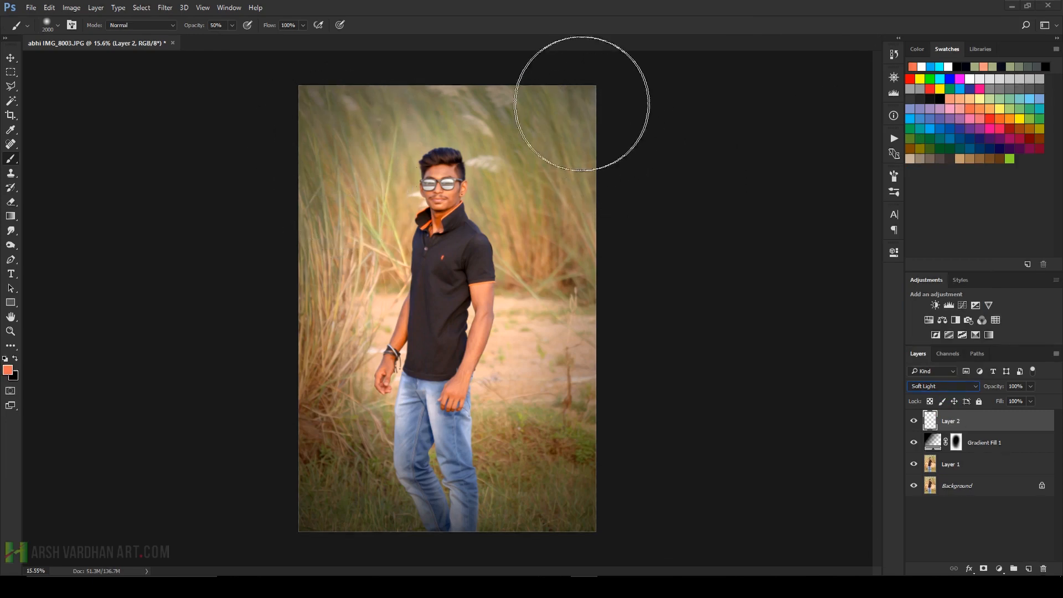
{"action": "mouse_move", "coordinate": [581, 94]}
{"action": "left_mouse_down"}
{"action": "mouse_move", "coordinate": [579, 207]}
{"action": "mouse_move", "coordinate": [550, 131]}
{"action": "mouse_move", "coordinate": [510, 120]}
{"action": "mouse_move", "coordinate": [573, 236]}
{"action": "mouse_move", "coordinate": [560, 340]}
{"action": "mouse_move", "coordinate": [493, 162]}
{"action": "mouse_move", "coordinate": [428, 117]}
{"action": "mouse_move", "coordinate": [200, 80]}
{"action": "mouse_move", "coordinate": [521, 115]}
{"action": "mouse_move", "coordinate": [488, 101]}
{"action": "mouse_move", "coordinate": [603, 155]}
{"action": "mouse_move", "coordinate": [627, 337]}
{"action": "mouse_move", "coordinate": [572, 305]}
{"action": "mouse_move", "coordinate": [603, 352]}
{"action": "mouse_move", "coordinate": [568, 488]}
{"action": "mouse_move", "coordinate": [343, 372]}
{"action": "mouse_move", "coordinate": [334, 210]}
{"action": "mouse_move", "coordinate": [483, 158]}
{"action": "mouse_move", "coordinate": [642, 246]}
{"action": "mouse_move", "coordinate": [533, 118]}
{"action": "mouse_move", "coordinate": [580, 131]}
{"action": "left_mouse_up"}
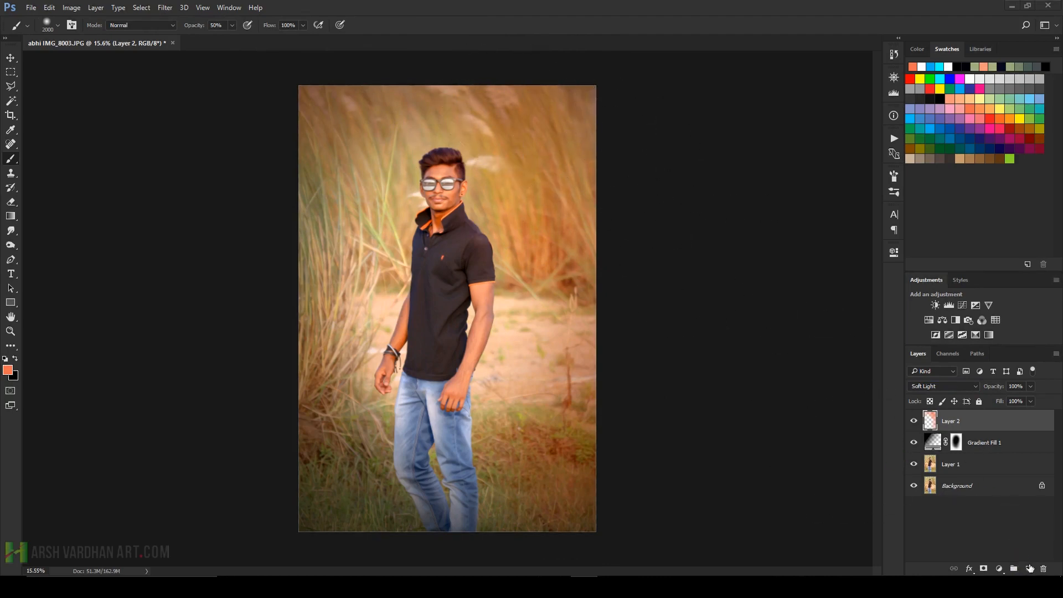
On a new Soft Light layer, paint green over the photo's lower-left grass, then over the upper-left reeds at 20% brush opacity
{"action": "left_click", "coordinate": [1030, 568]}
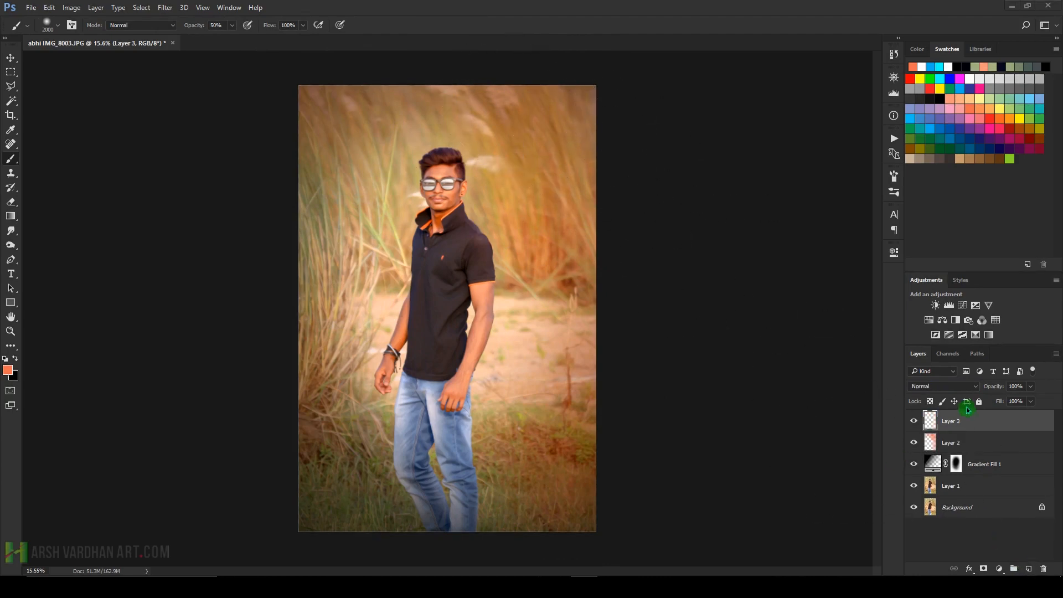
{"action": "left_click", "coordinate": [963, 386]}
{"action": "left_click", "coordinate": [949, 278]}
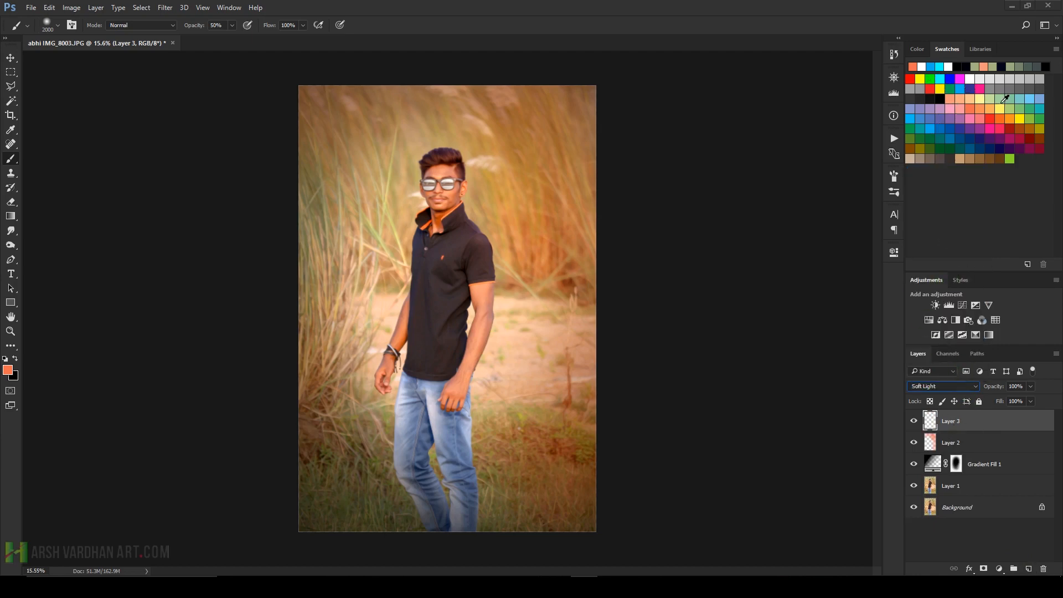
{"action": "left_click", "coordinate": [1031, 117]}
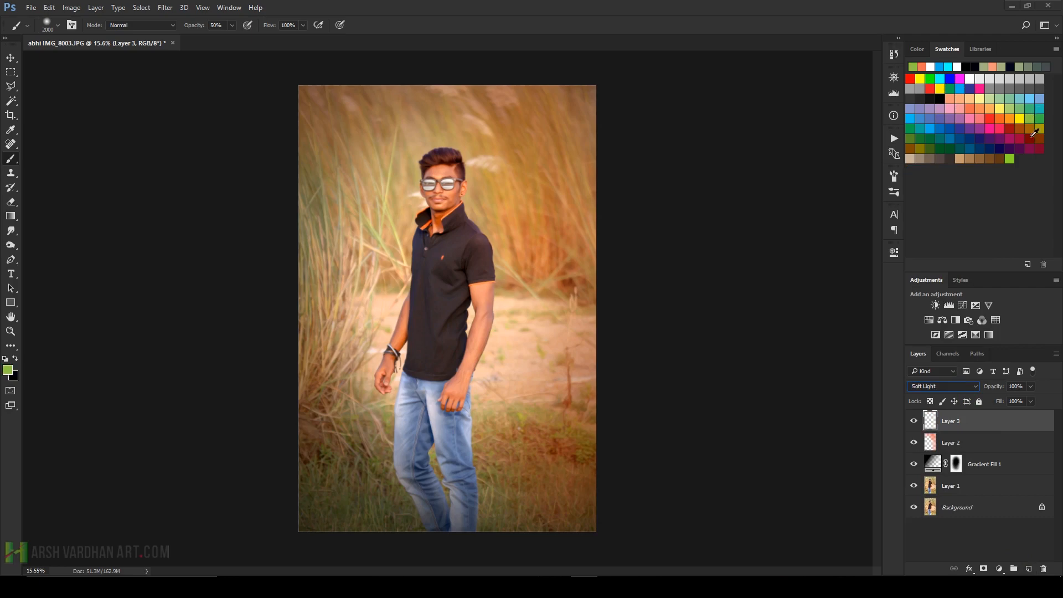
{"action": "mouse_move", "coordinate": [308, 504]}
{"action": "left_mouse_down"}
{"action": "mouse_move", "coordinate": [342, 537]}
{"action": "mouse_move", "coordinate": [389, 545]}
{"action": "mouse_move", "coordinate": [346, 470]}
{"action": "left_mouse_up"}
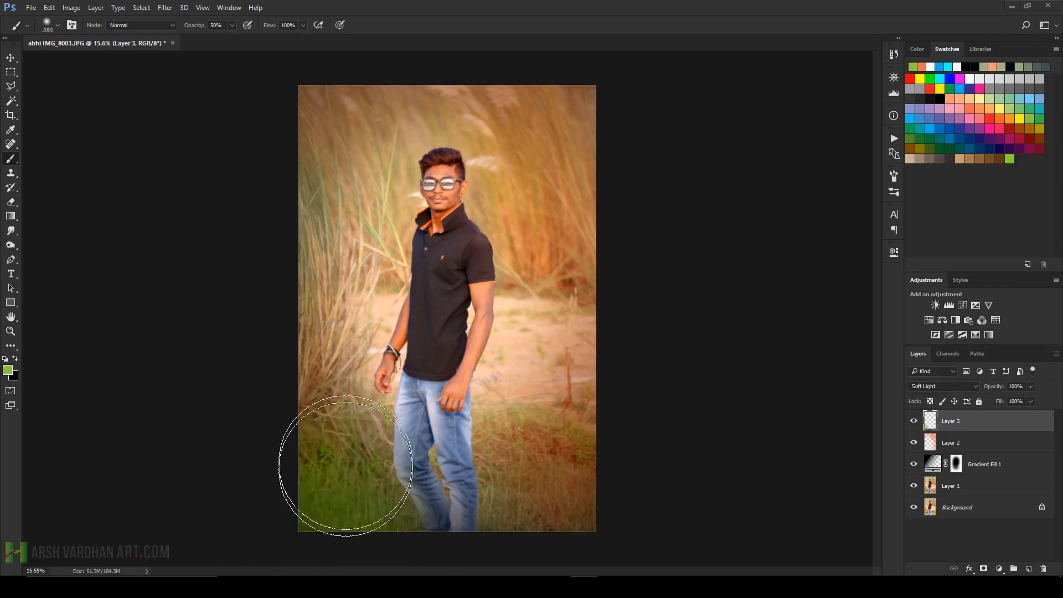
{"action": "key", "text": "2"}
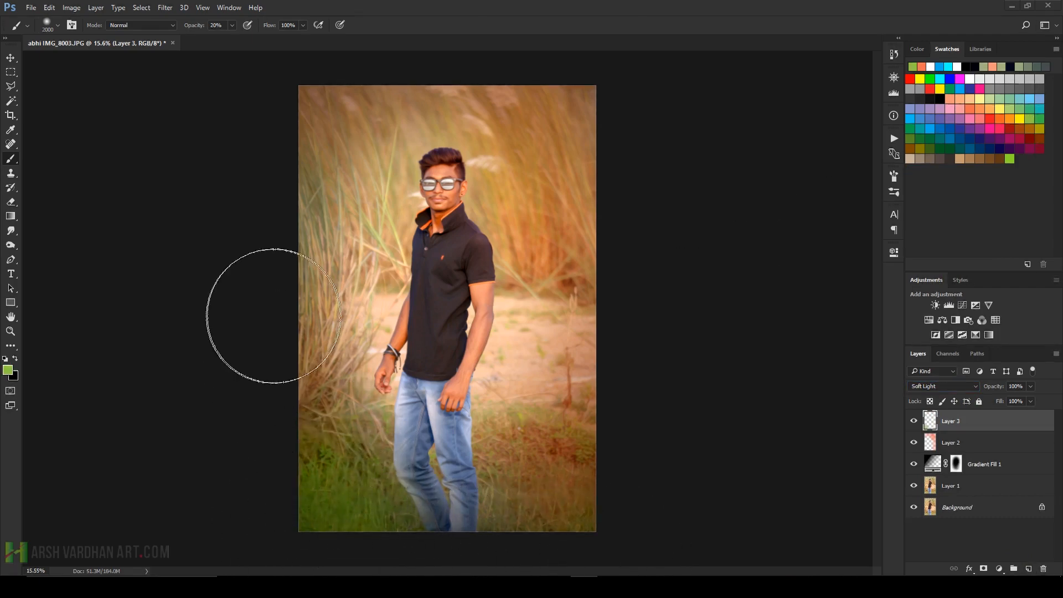
{"action": "left_click_drag", "start_coordinate": [353, 151], "coordinate": [268, 135]}
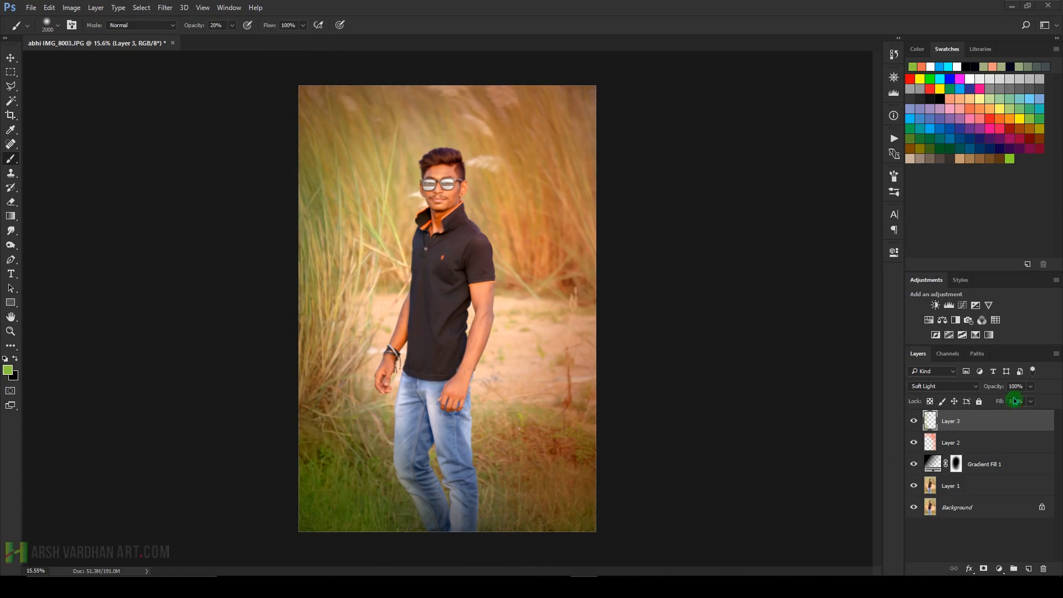
{"action": "left_click", "coordinate": [1029, 386]}
{"action": "left_click_drag", "start_coordinate": [1033, 398], "coordinate": [1007, 404]}
{"action": "left_click", "coordinate": [930, 426]}
Add a new Color Dodge layer and paint an orange glow in the photo's upper-right corner at 100% brush opacity
{"action": "left_click", "coordinate": [1027, 569]}
{"action": "left_click_drag", "start_coordinate": [945, 386], "coordinate": [966, 248]}
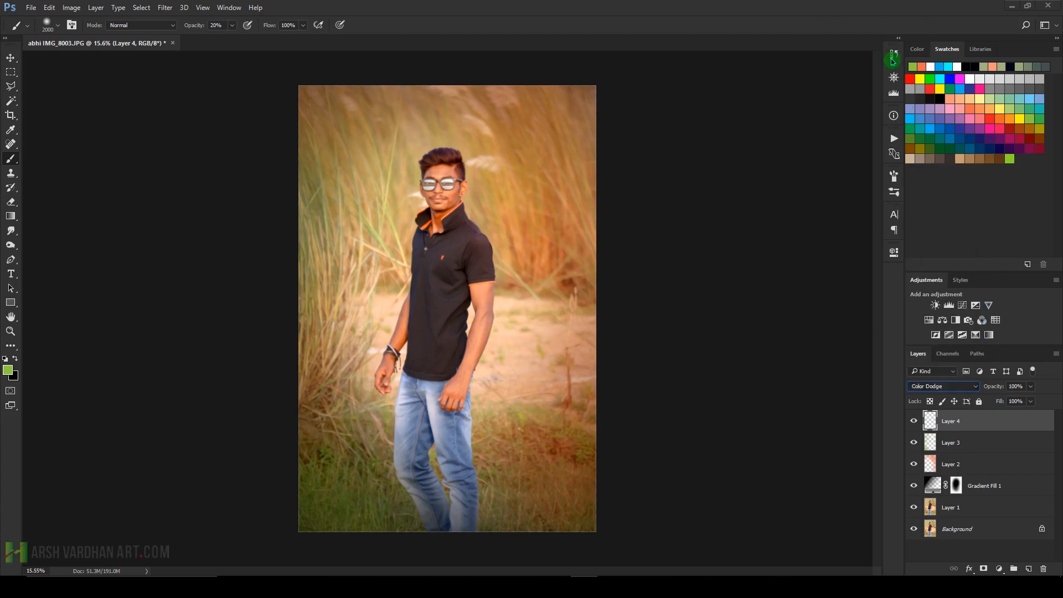
{"action": "left_click", "coordinate": [921, 66]}
{"action": "left_click_drag", "start_coordinate": [635, 202], "coordinate": [557, 123]}
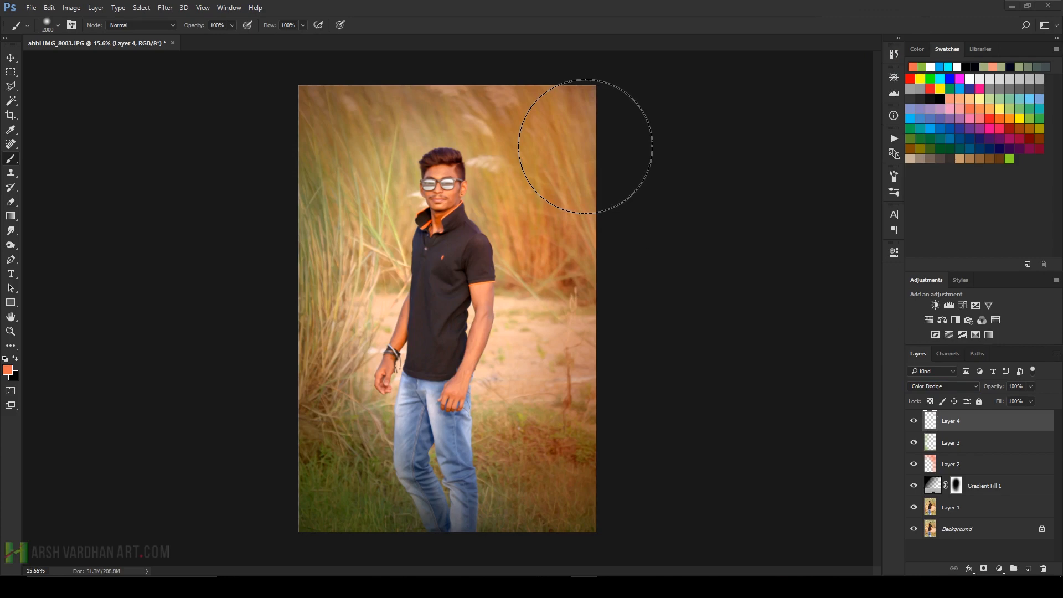
{"action": "left_click", "coordinate": [590, 125]}
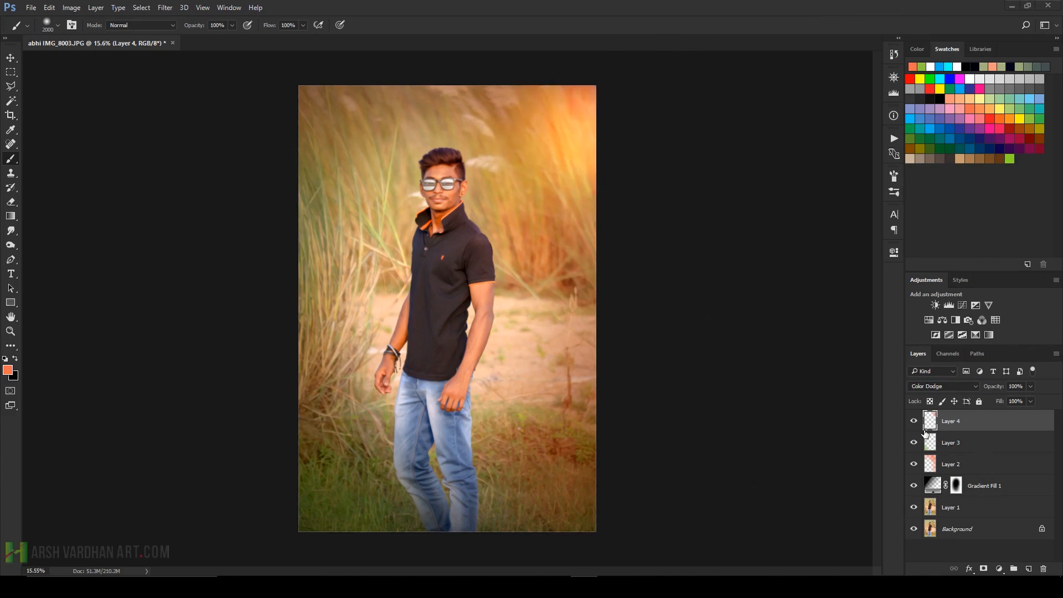
Enlarge the orange Color Dodge glow with Free Transform so it spreads from the upper-right corner over the man
{"action": "key", "text": "ctrl+t"}
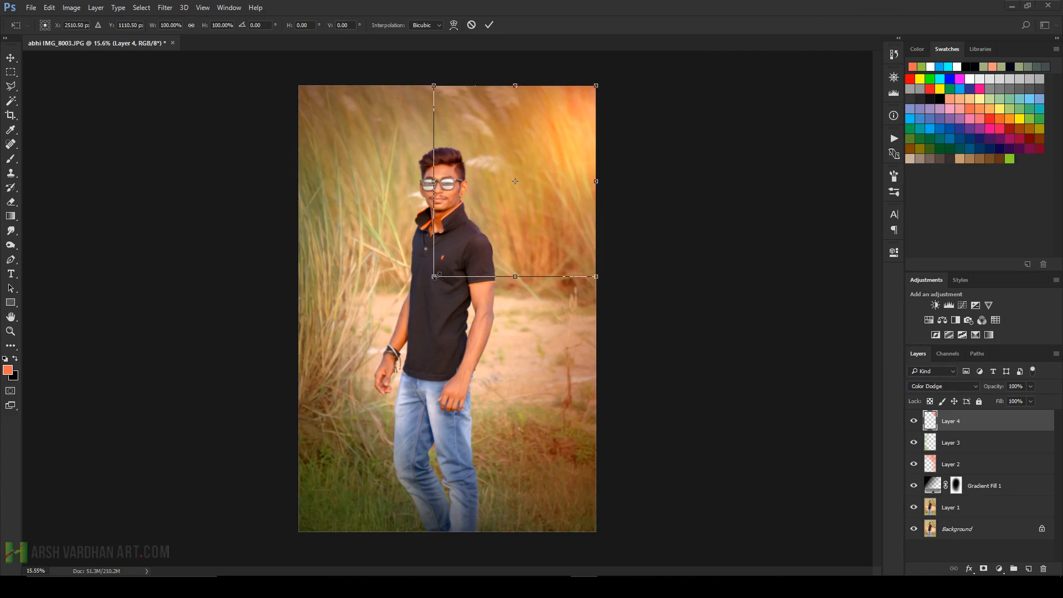
{"action": "left_click_drag", "start_coordinate": [435, 276], "coordinate": [344, 383]}
{"action": "left_click_drag", "start_coordinate": [645, 240], "coordinate": [590, 305]}
{"action": "key", "text": "Return"}
{"action": "key", "text": "b"}
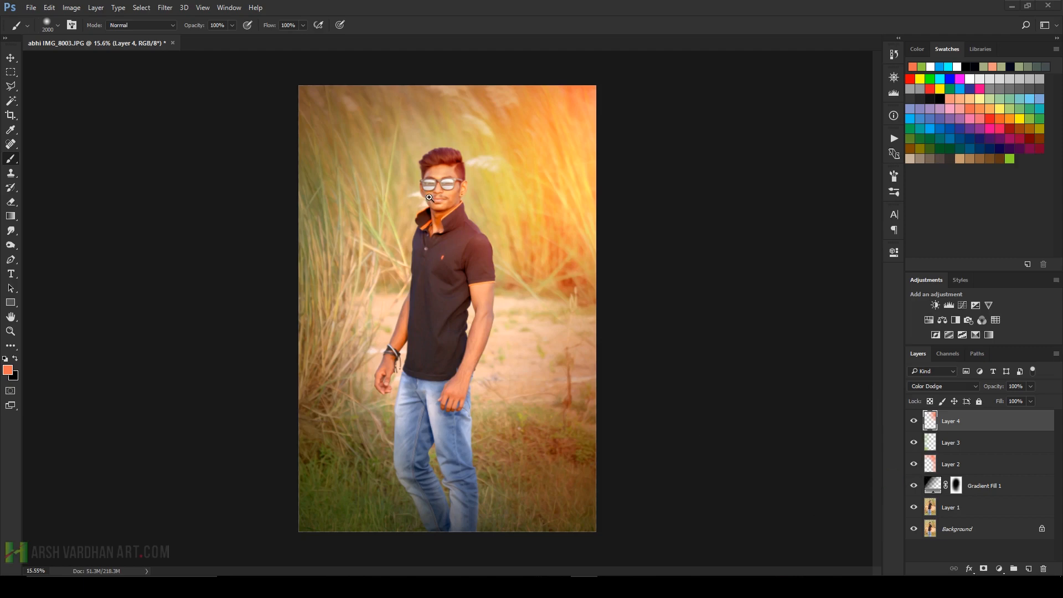
Add a Curves adjustment layer and shape a slight S-curve that darkens the shadows and brightens the highlights
{"action": "mouse_move", "coordinate": [429, 196]}
{"action": "left_mouse_down"}
{"action": "mouse_move", "coordinate": [474, 214]}
{"action": "mouse_move", "coordinate": [426, 217]}
{"action": "left_mouse_up"}
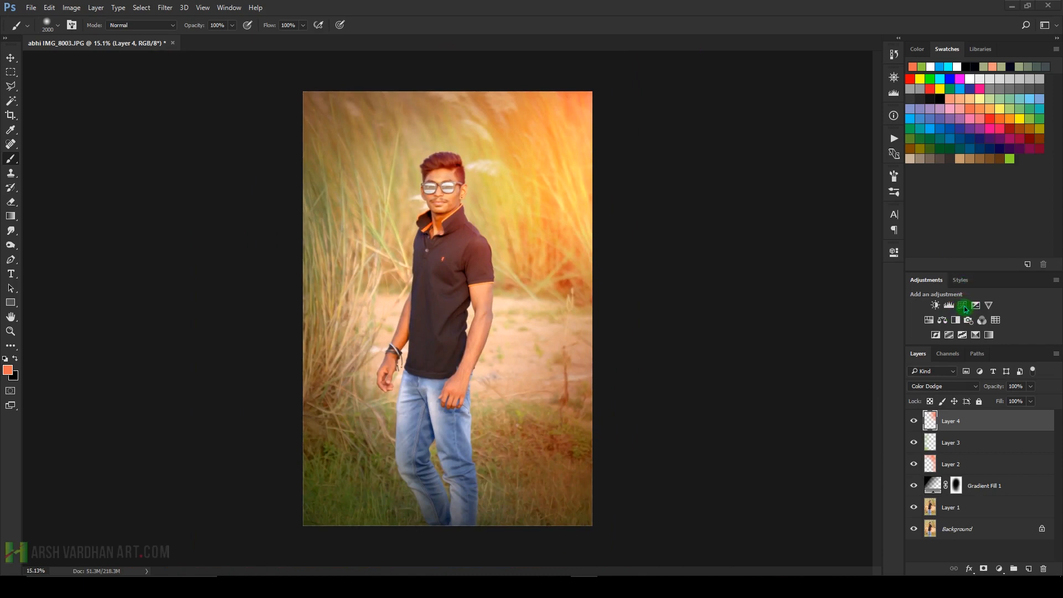
{"action": "left_click", "coordinate": [963, 305]}
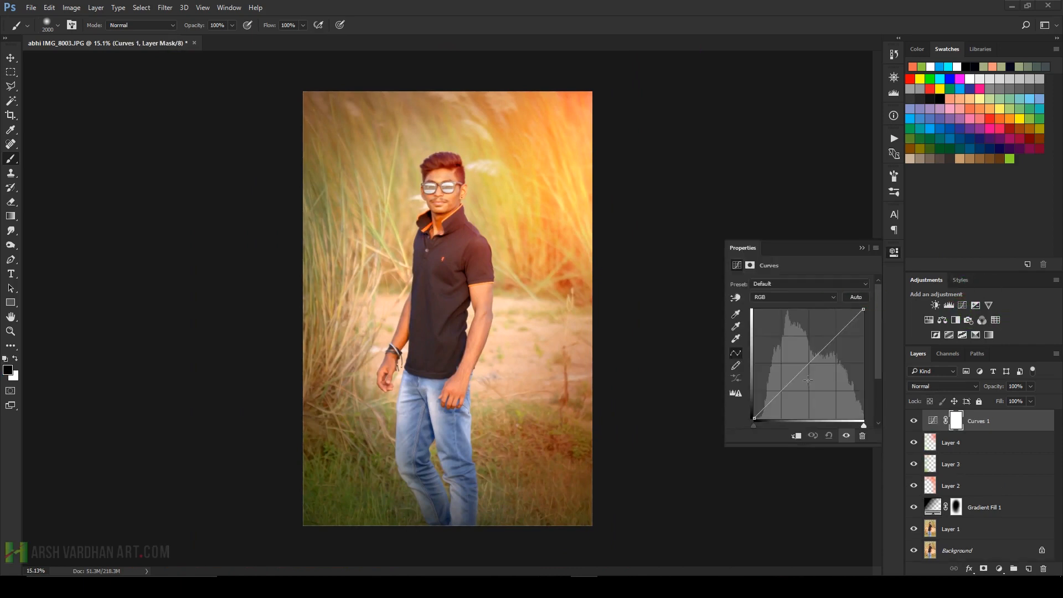
{"action": "left_click_drag", "start_coordinate": [783, 390], "coordinate": [786, 390]}
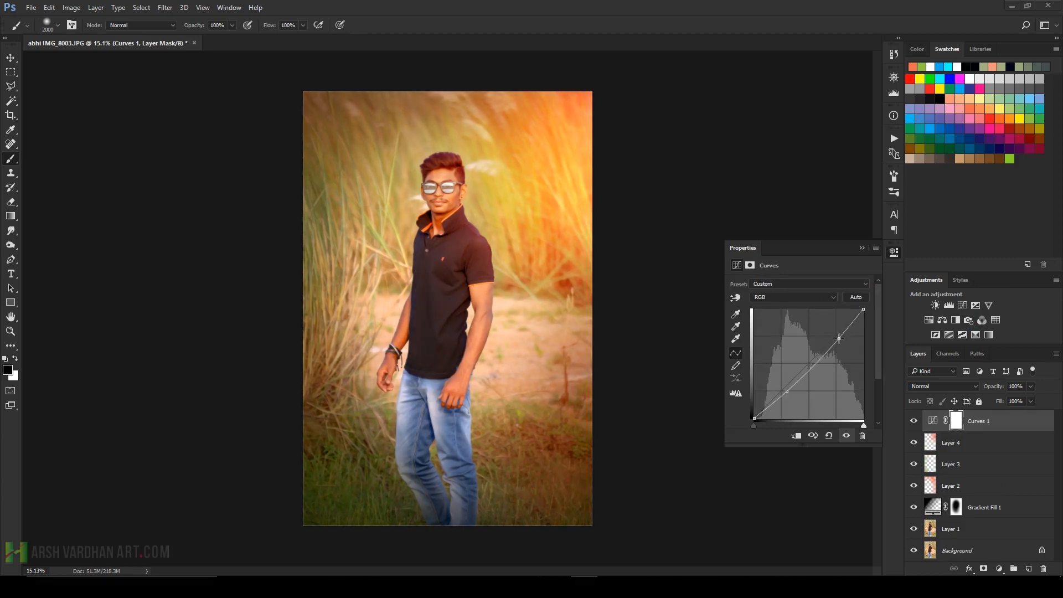
{"action": "left_click_drag", "start_coordinate": [839, 338], "coordinate": [836, 332]}
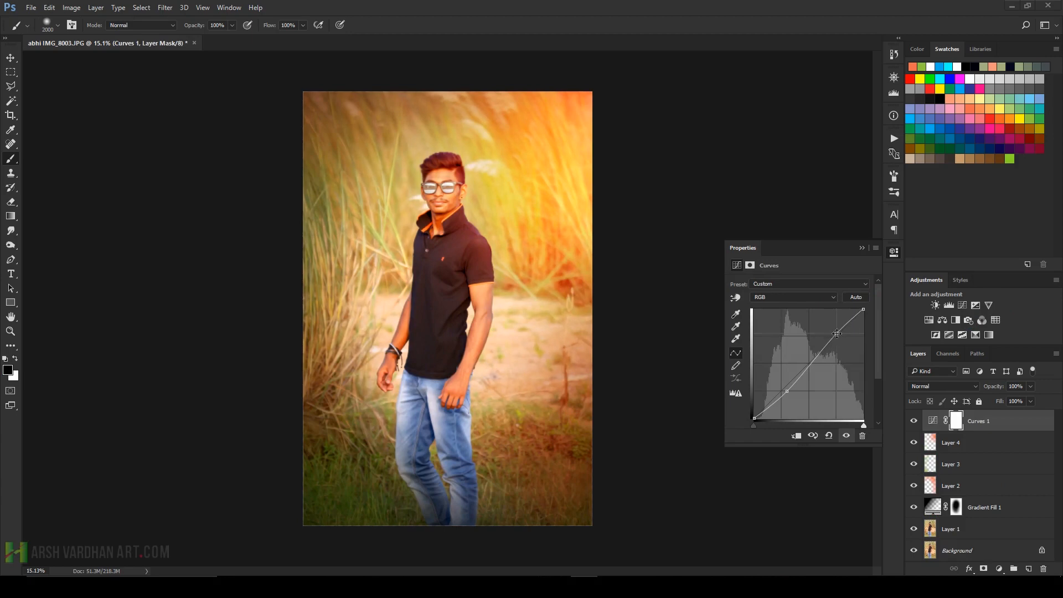
{"action": "left_click", "coordinate": [755, 421]}
{"action": "left_click_drag", "start_coordinate": [756, 422], "coordinate": [748, 418]}
Add a Color Balance adjustment layer and set its midtones to red +9, green +17 and yellow-blue -10
{"action": "left_click", "coordinate": [941, 320]}
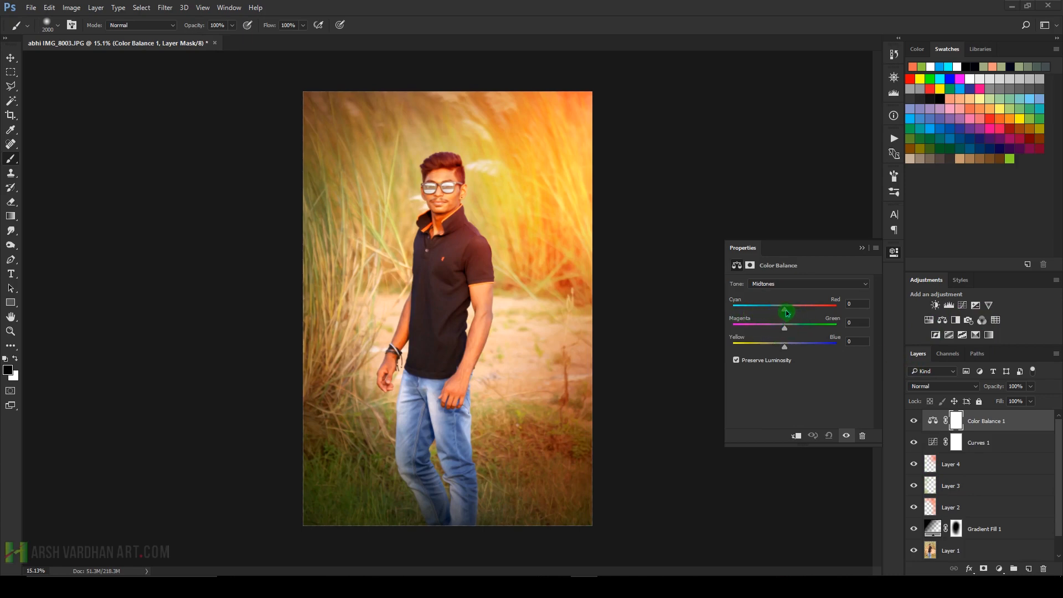
{"action": "left_click", "coordinate": [792, 284]}
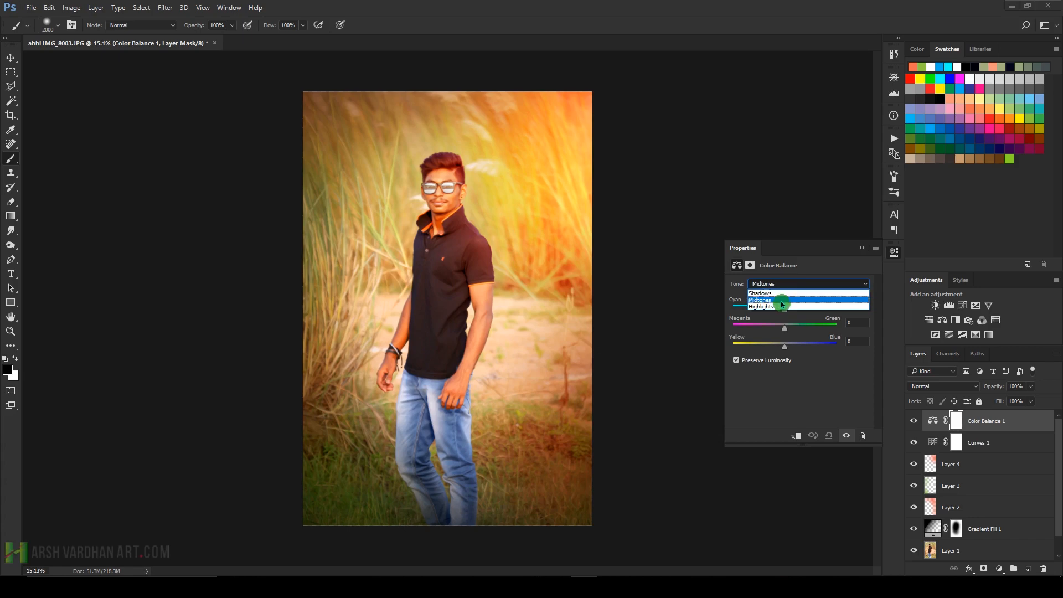
{"action": "left_click", "coordinate": [815, 276]}
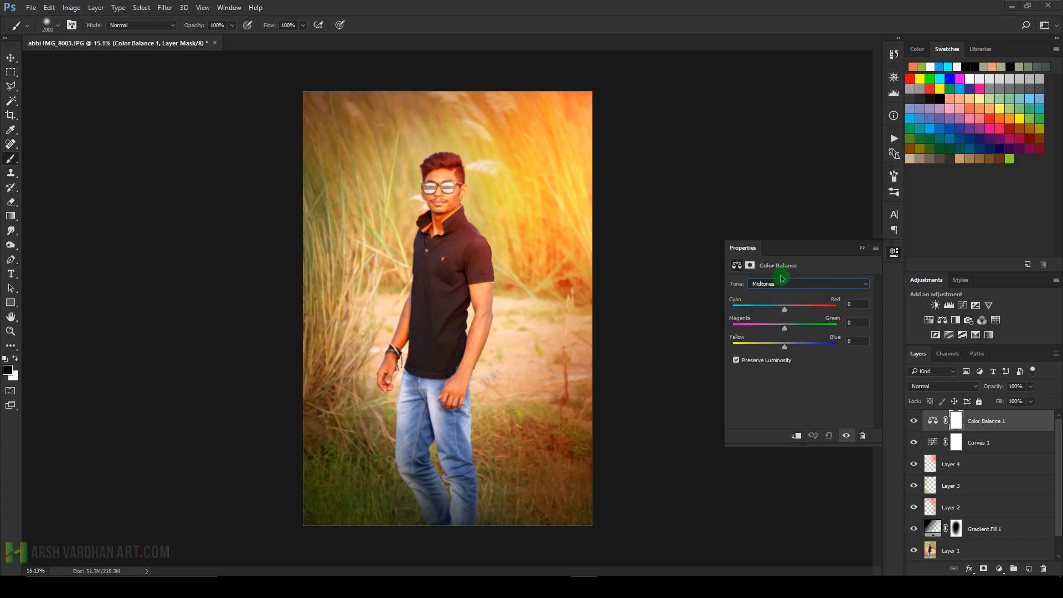
{"action": "mouse_move", "coordinate": [786, 313]}
{"action": "left_mouse_down"}
{"action": "mouse_move", "coordinate": [781, 329]}
{"action": "mouse_move", "coordinate": [790, 329]}
{"action": "left_mouse_up"}
{"action": "left_click", "coordinate": [785, 347]}
{"action": "left_click_drag", "start_coordinate": [783, 347], "coordinate": [794, 349]}
{"action": "left_click", "coordinate": [802, 284]}
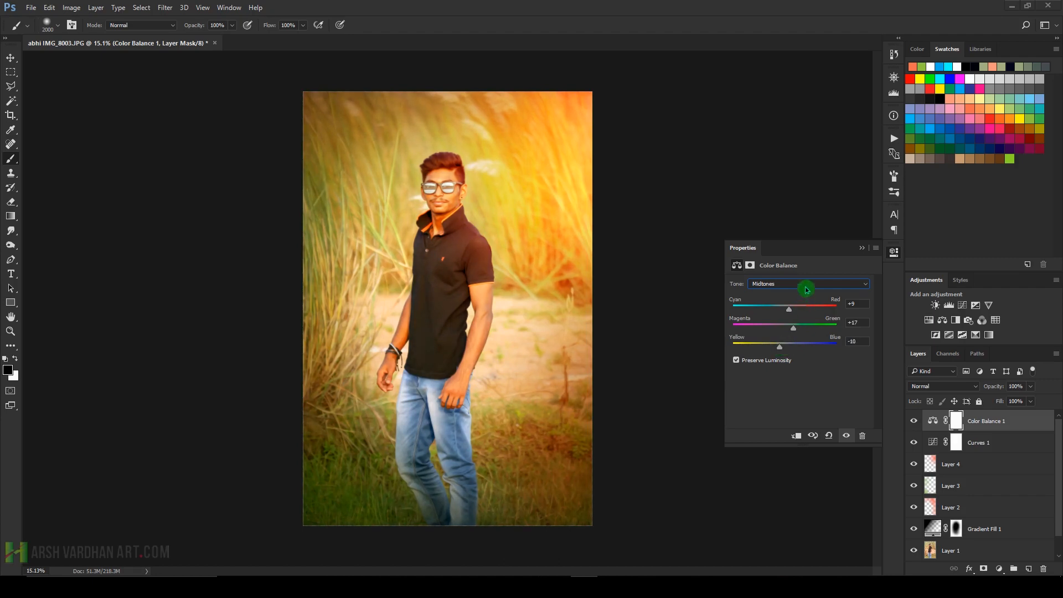
Adjust the shadows of the Color Balance layer, shifting them slightly towards red and green
{"action": "left_click", "coordinate": [798, 293]}
{"action": "mouse_move", "coordinate": [784, 346]}
{"action": "left_mouse_down"}
{"action": "mouse_move", "coordinate": [798, 348]}
{"action": "mouse_move", "coordinate": [790, 310]}
{"action": "left_mouse_up"}
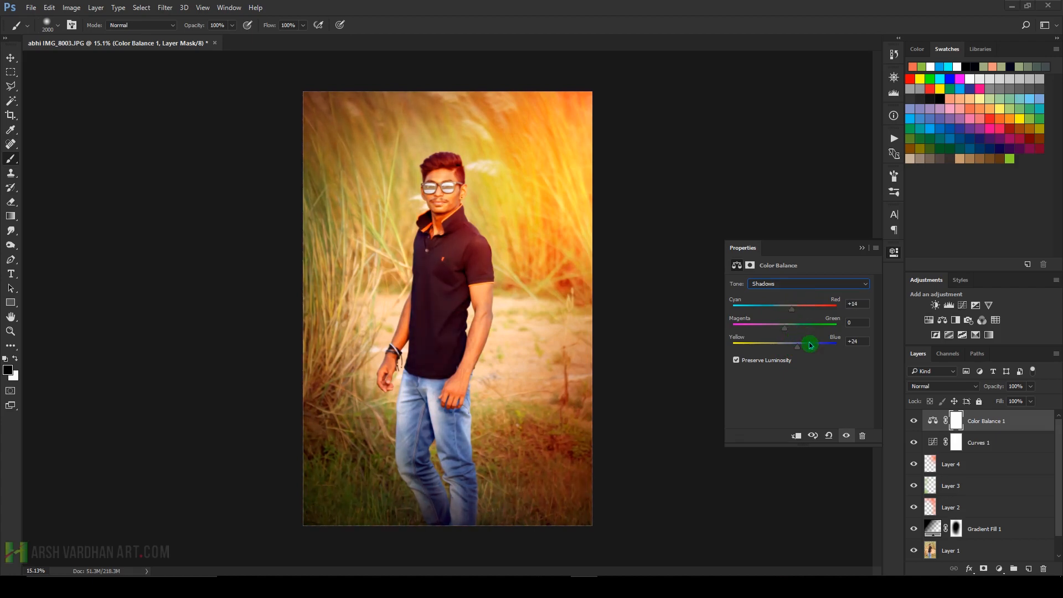
{"action": "mouse_move", "coordinate": [785, 330]}
{"action": "left_mouse_down"}
{"action": "mouse_move", "coordinate": [776, 330]}
{"action": "mouse_move", "coordinate": [789, 331]}
{"action": "left_mouse_up"}
Set the Color Balance highlights to red +10, green +10 and yellow-blue -3
{"action": "left_click", "coordinate": [785, 283]}
{"action": "left_click", "coordinate": [778, 306]}
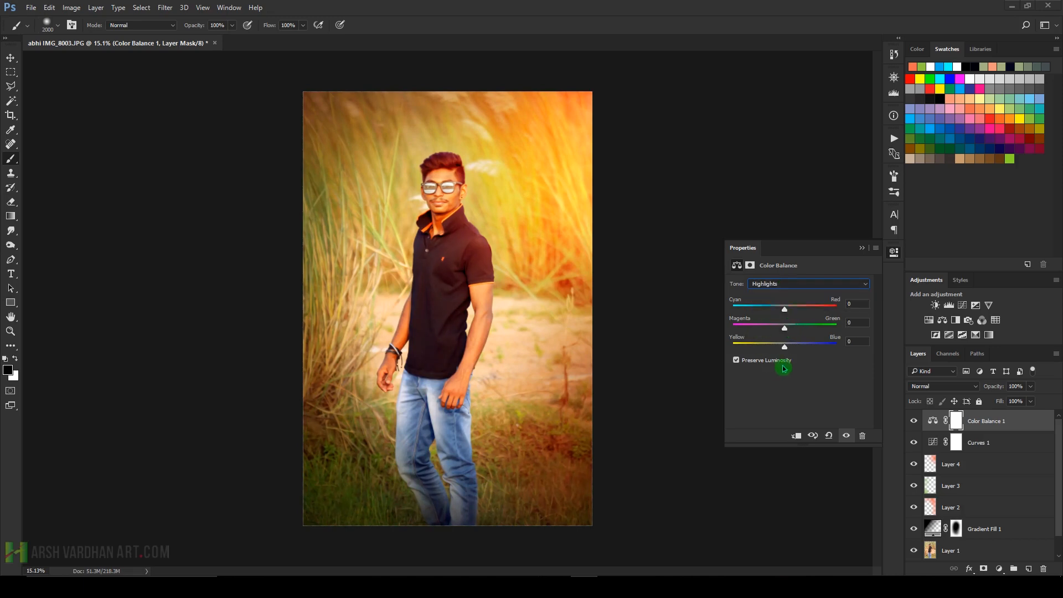
{"action": "left_click_drag", "start_coordinate": [786, 311], "coordinate": [789, 309]}
{"action": "mouse_move", "coordinate": [784, 327]}
{"action": "left_mouse_down"}
{"action": "mouse_move", "coordinate": [794, 349]}
{"action": "mouse_move", "coordinate": [783, 348]}
{"action": "left_mouse_up"}
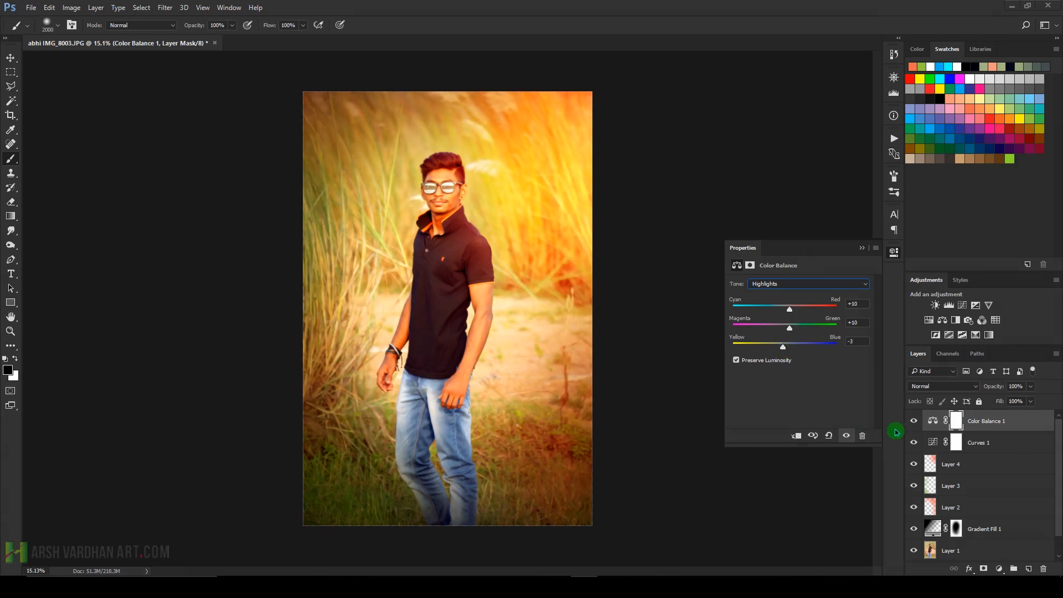
Compare the photo with and without the Color Balance adjustment by toggling that layer's visibility
{"action": "left_click", "coordinate": [913, 422]}
{"action": "left_click", "coordinate": [912, 423]}
{"action": "left_click", "coordinate": [913, 422]}
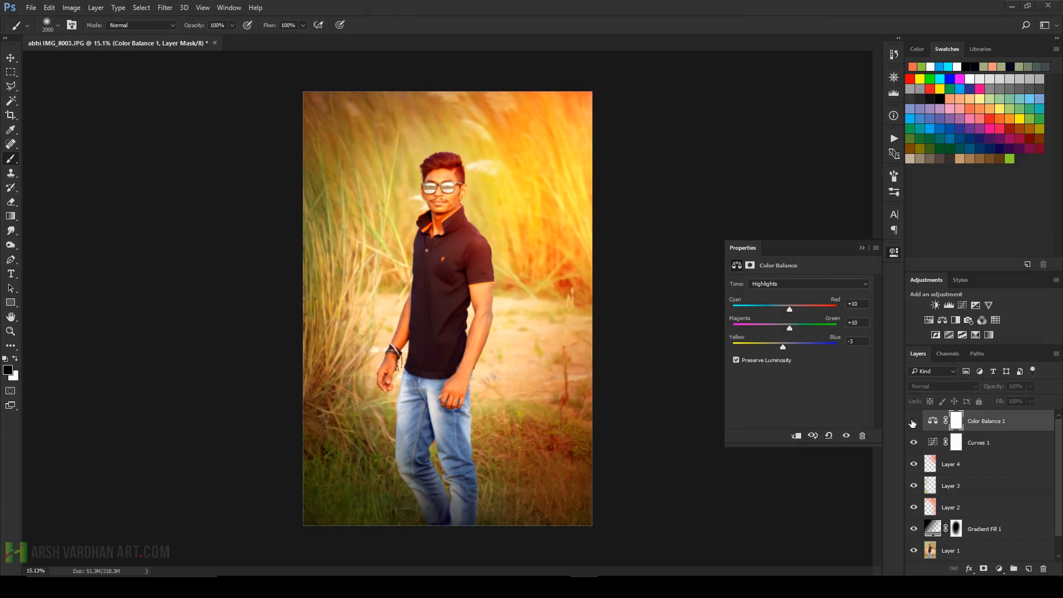
{"action": "left_click", "coordinate": [913, 423]}
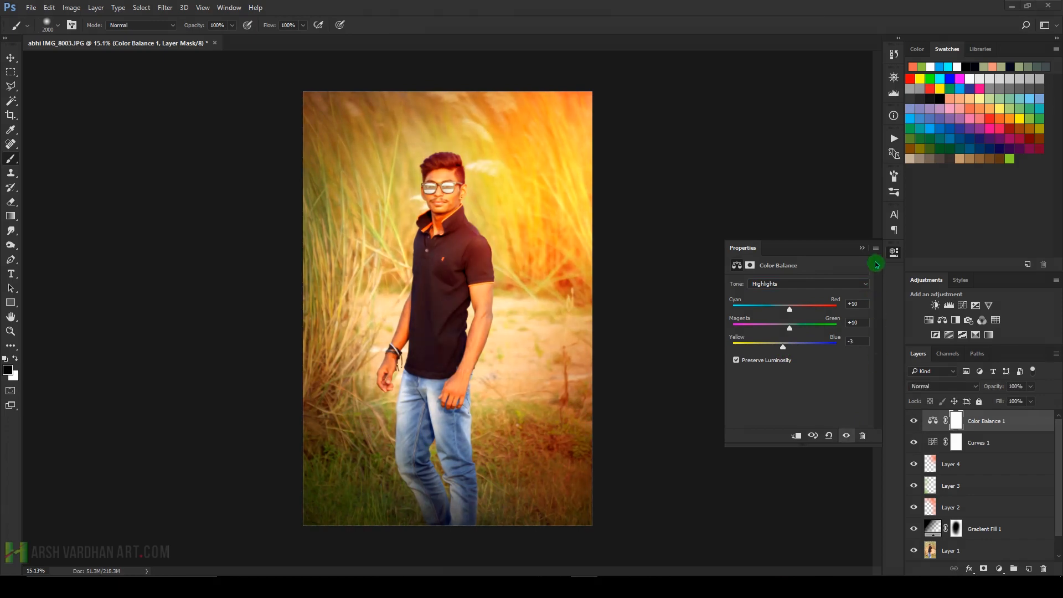
{"action": "left_click", "coordinate": [892, 252]}
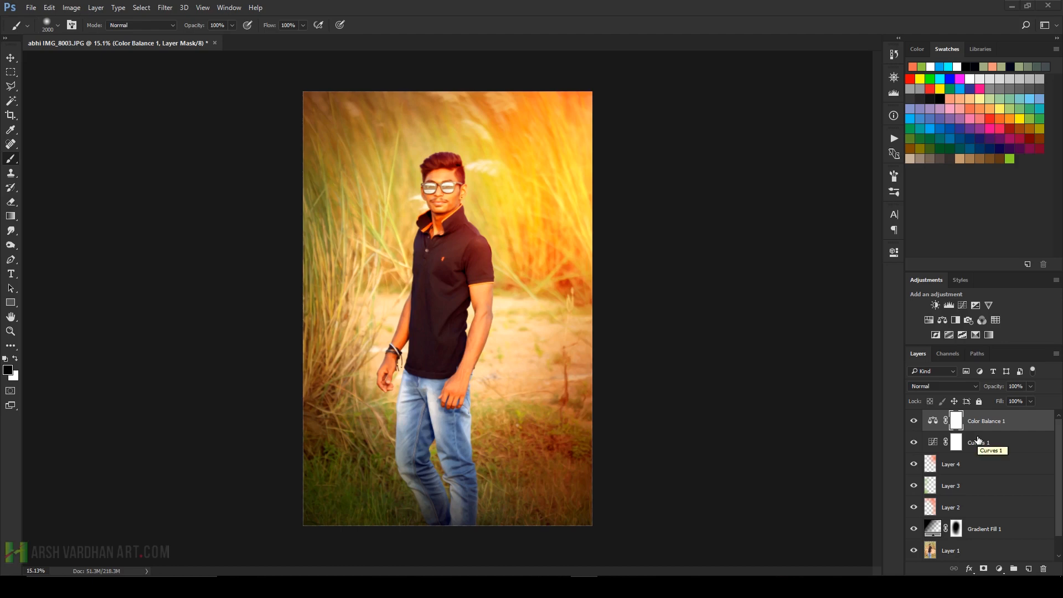
{"action": "left_click", "coordinate": [913, 422]}
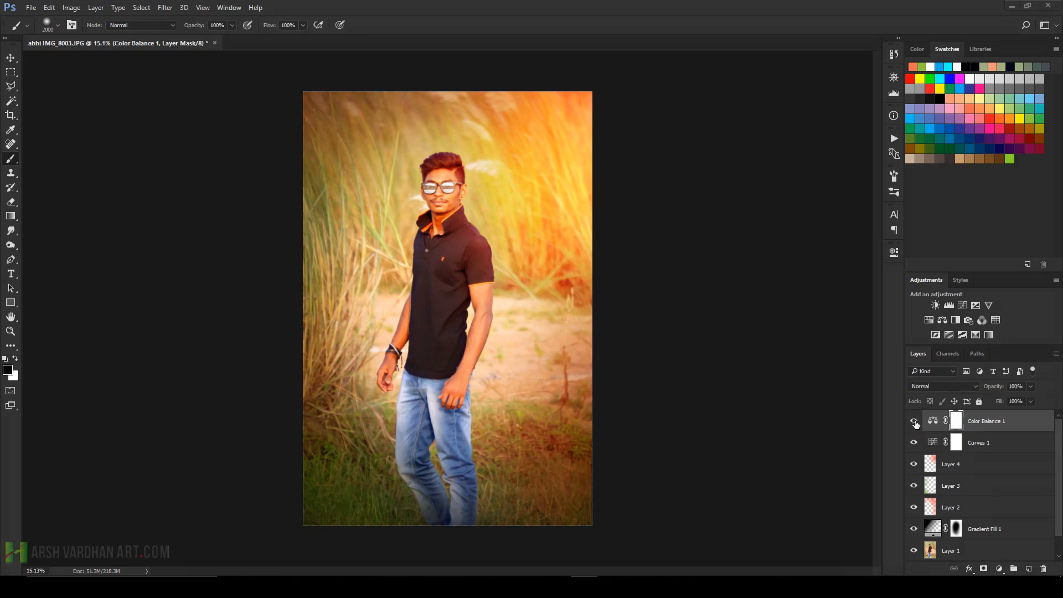
{"action": "left_click", "coordinate": [914, 423]}
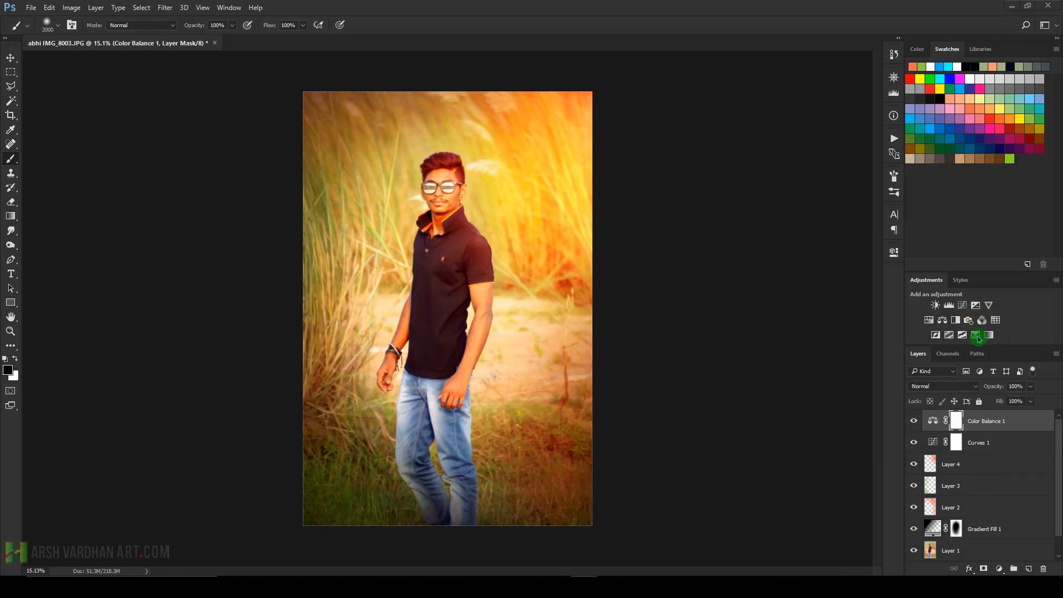
Add a Selective Color adjustment layer and set its Greens to cyan -37, magenta -10 and yellow +10, with slightly more black
{"action": "left_click", "coordinate": [976, 335]}
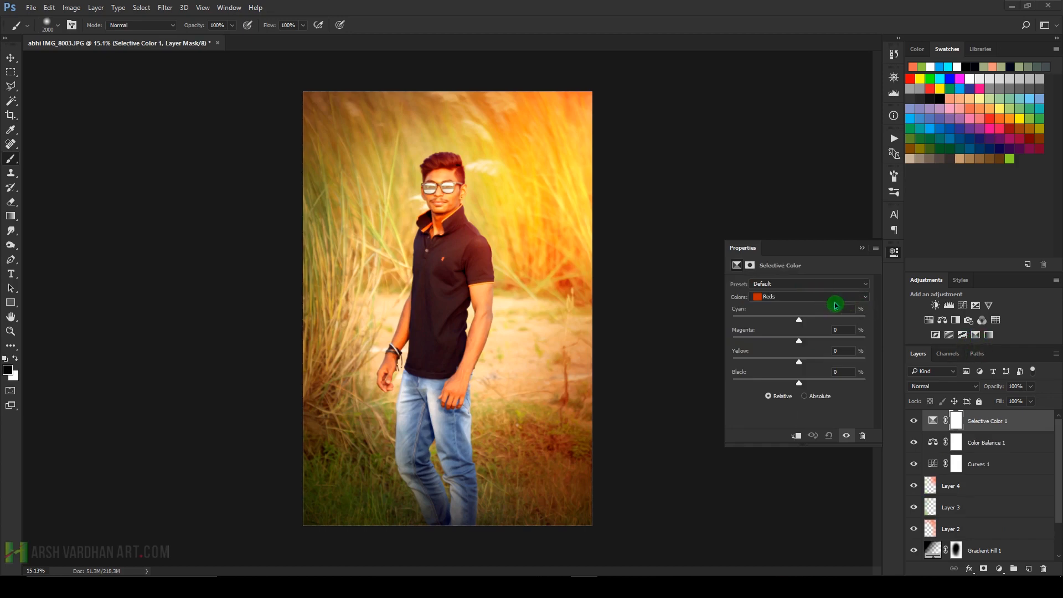
{"action": "left_click", "coordinate": [833, 300]}
{"action": "left_click", "coordinate": [811, 330]}
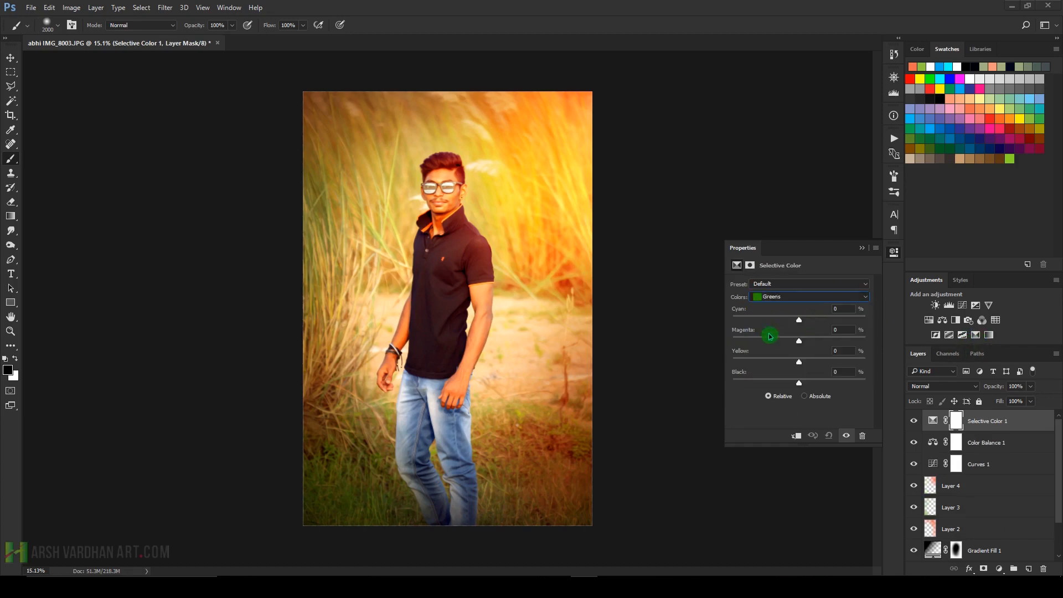
{"action": "mouse_move", "coordinate": [799, 320]}
{"action": "left_mouse_down"}
{"action": "mouse_move", "coordinate": [808, 321]}
{"action": "mouse_move", "coordinate": [783, 321]}
{"action": "left_mouse_up"}
{"action": "left_click_drag", "start_coordinate": [798, 341], "coordinate": [819, 342]}
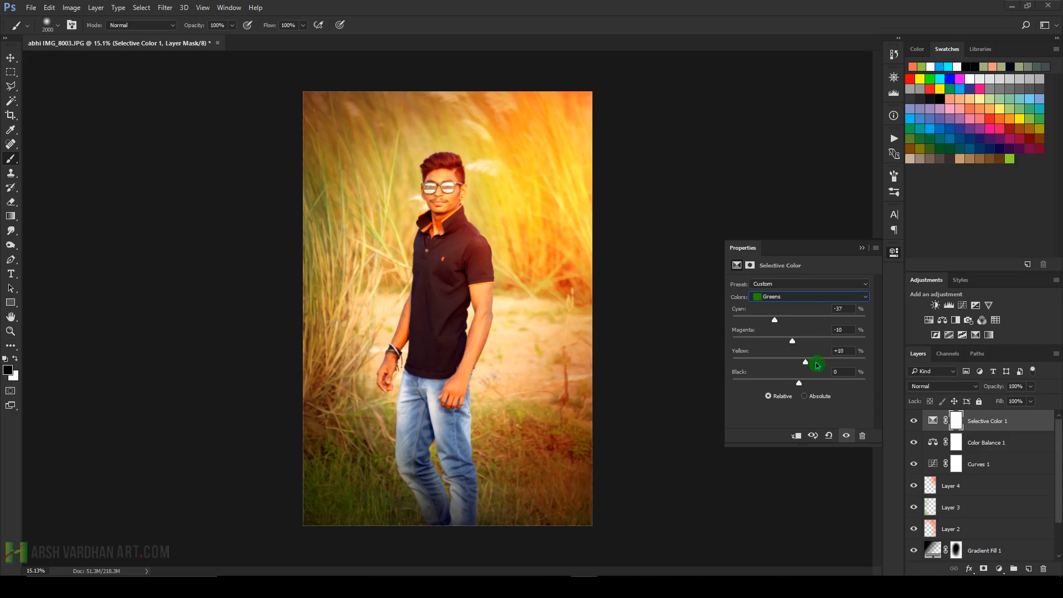
{"action": "mouse_move", "coordinate": [798, 382]}
{"action": "left_mouse_down"}
{"action": "mouse_move", "coordinate": [784, 383]}
{"action": "mouse_move", "coordinate": [801, 383]}
{"action": "left_mouse_up"}
Adjust the Whites of the Selective Color layer, increasing their black amount
{"action": "left_click", "coordinate": [811, 296]}
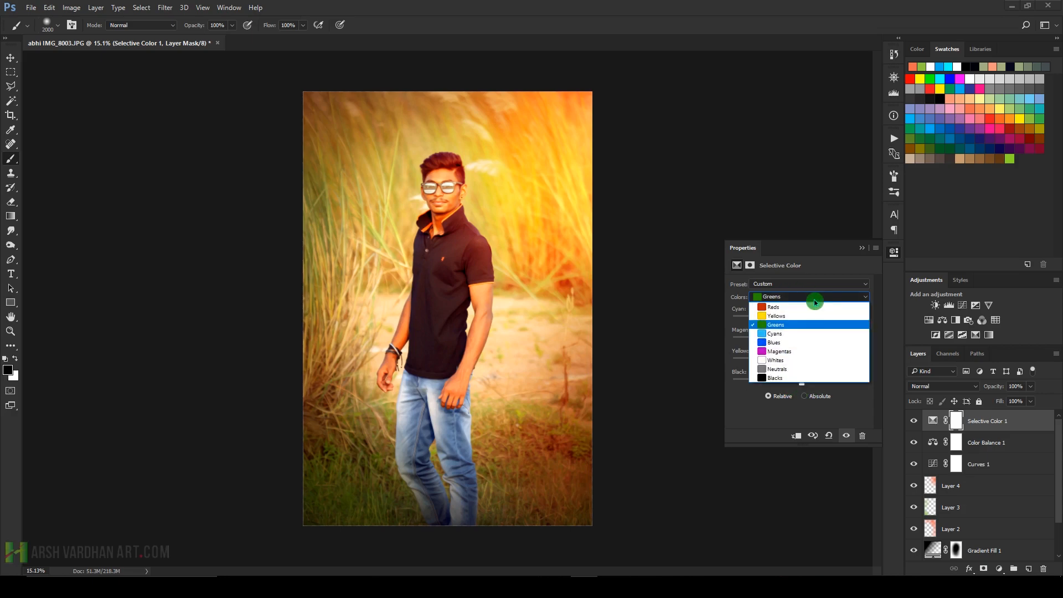
{"action": "left_click", "coordinate": [806, 361]}
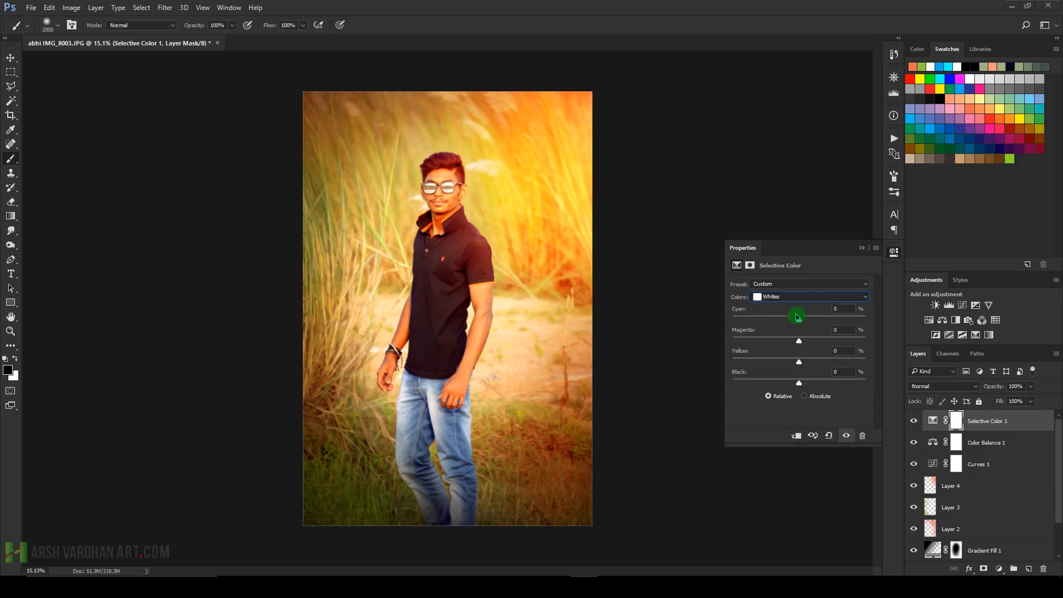
{"action": "left_click_drag", "start_coordinate": [808, 319], "coordinate": [812, 383]}
Set the Selective Color Neutrals to cyan +3, magenta -5, yellow +7 and black +3
{"action": "left_click", "coordinate": [797, 300]}
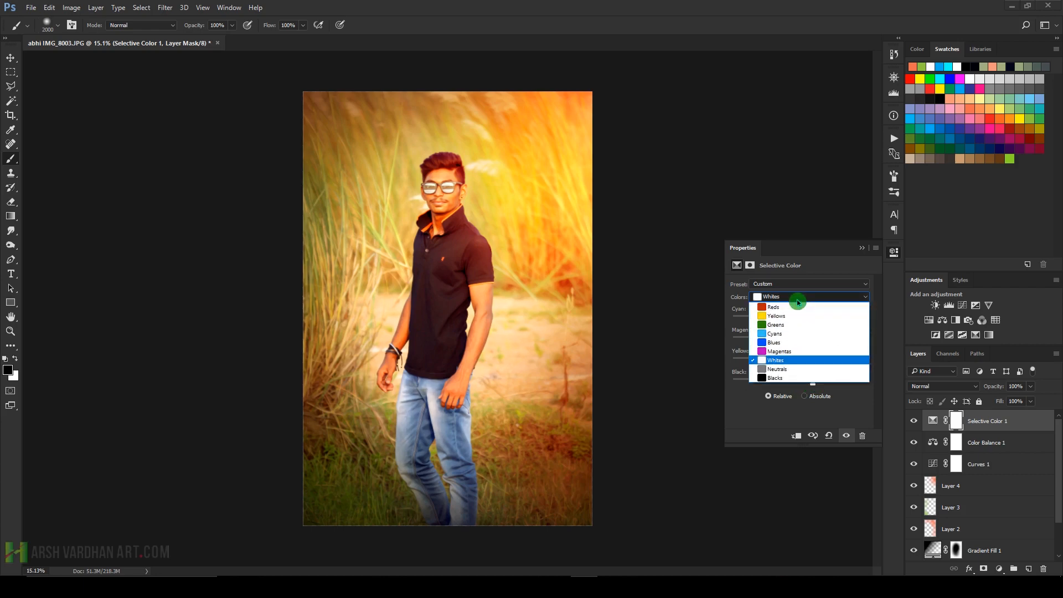
{"action": "left_click", "coordinate": [790, 367]}
{"action": "left_click_drag", "start_coordinate": [798, 319], "coordinate": [795, 343]}
{"action": "left_click_drag", "start_coordinate": [798, 363], "coordinate": [802, 385]}
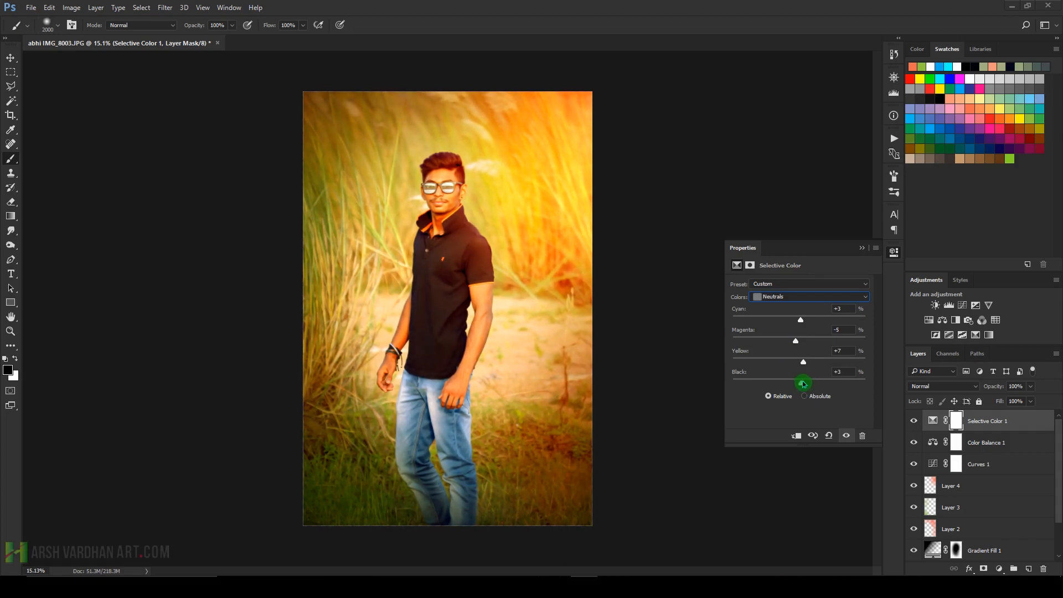
Adjust the Selective Color Blacks with cyan +10 and magenta -7, and fine-tune their yellow and black
{"action": "left_click", "coordinate": [809, 296]}
{"action": "left_click", "coordinate": [795, 377]}
{"action": "mouse_move", "coordinate": [798, 317]}
{"action": "left_mouse_down"}
{"action": "mouse_move", "coordinate": [825, 320]}
{"action": "mouse_move", "coordinate": [801, 318]}
{"action": "left_mouse_up"}
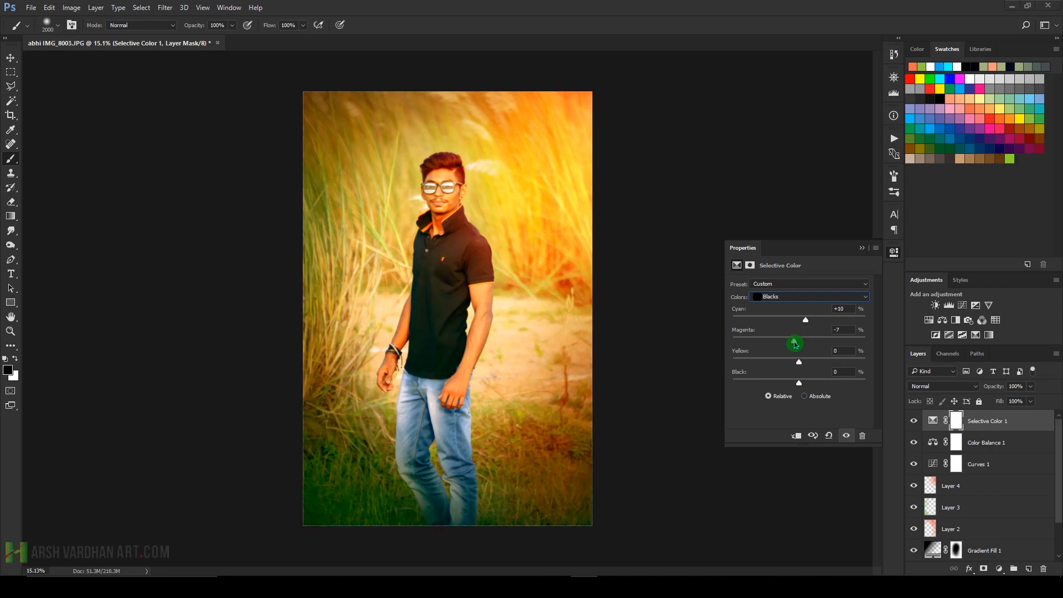
{"action": "left_click_drag", "start_coordinate": [799, 345], "coordinate": [798, 384]}
{"action": "left_click", "coordinate": [799, 363]}
Compare the photo with and without the Selective Color adjustment by toggling that layer's visibility
{"action": "left_click", "coordinate": [861, 248]}
{"action": "left_click", "coordinate": [915, 426]}
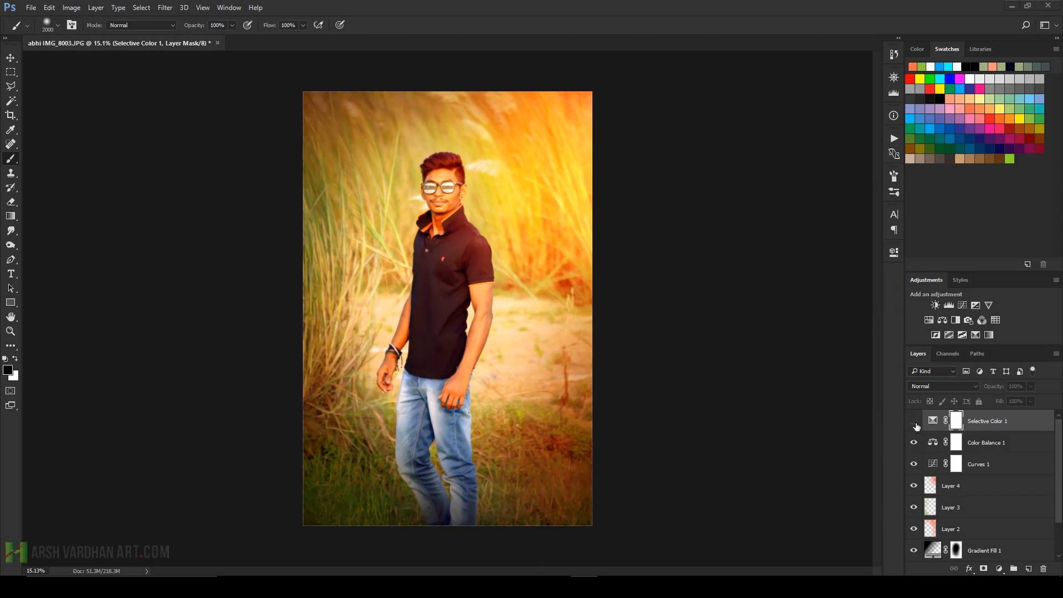
{"action": "left_click", "coordinate": [914, 425]}
{"action": "left_click", "coordinate": [914, 425]}
{"action": "left_click", "coordinate": [914, 424]}
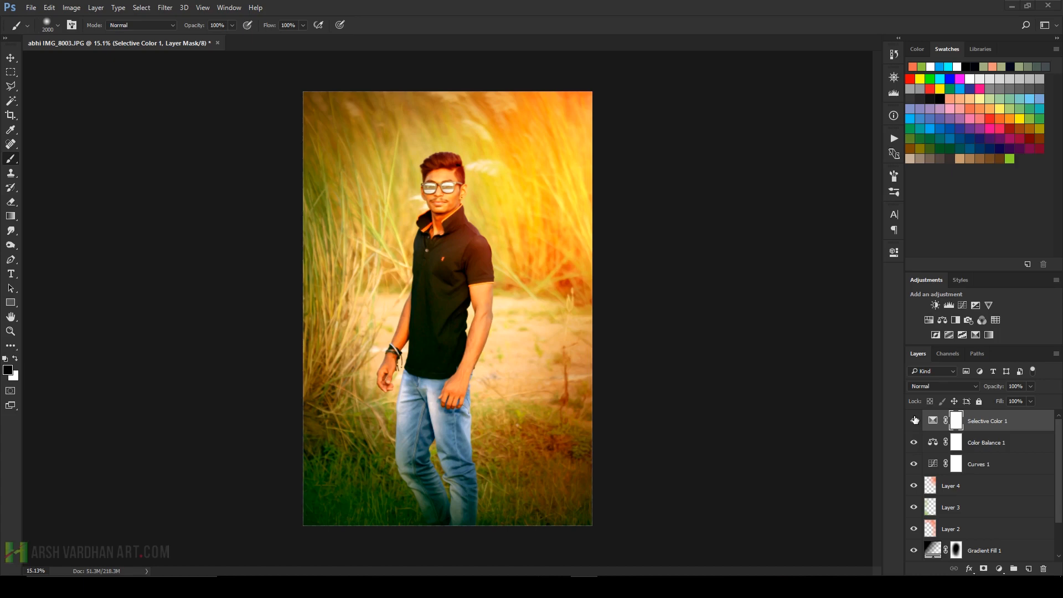
{"action": "left_click_drag", "start_coordinate": [471, 261], "coordinate": [529, 283]}
{"action": "left_click_drag", "start_coordinate": [499, 366], "coordinate": [520, 541]}
{"action": "left_click_drag", "start_coordinate": [455, 244], "coordinate": [498, 273]}
{"action": "left_click_drag", "start_coordinate": [651, 291], "coordinate": [592, 268]}
{"action": "left_click_drag", "start_coordinate": [677, 357], "coordinate": [638, 346]}
{"action": "left_click_drag", "start_coordinate": [729, 403], "coordinate": [668, 305]}
{"action": "left_click_drag", "start_coordinate": [742, 333], "coordinate": [679, 344]}
{"action": "left_click_drag", "start_coordinate": [509, 340], "coordinate": [554, 352]}
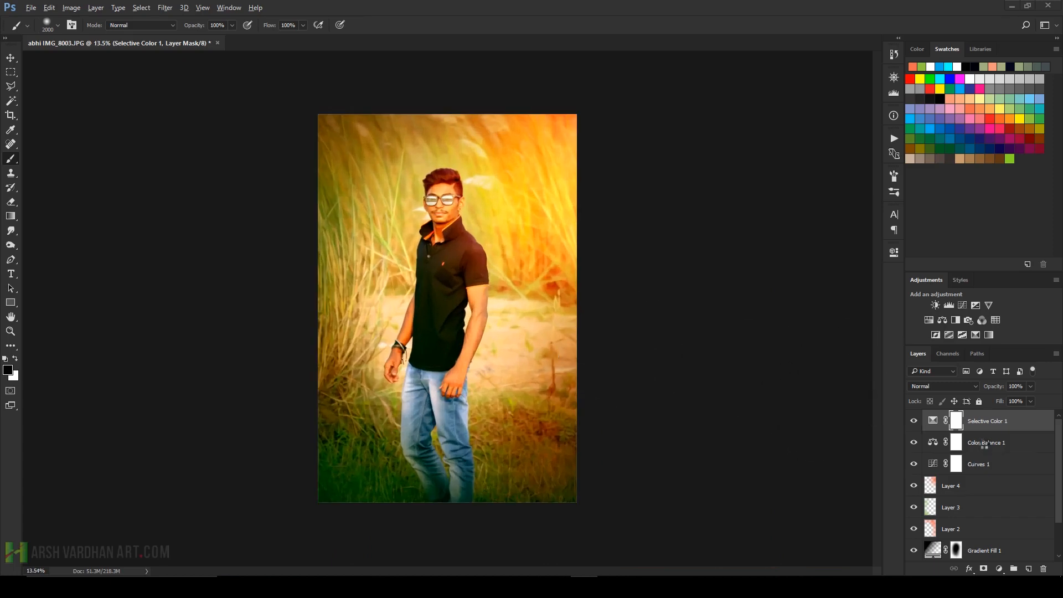
Stamp all visible layers into a new top layer and apply a High Pass filter with a 1.0 pixel radius to it
{"action": "key", "text": "ctrl+shift+alt+e"}
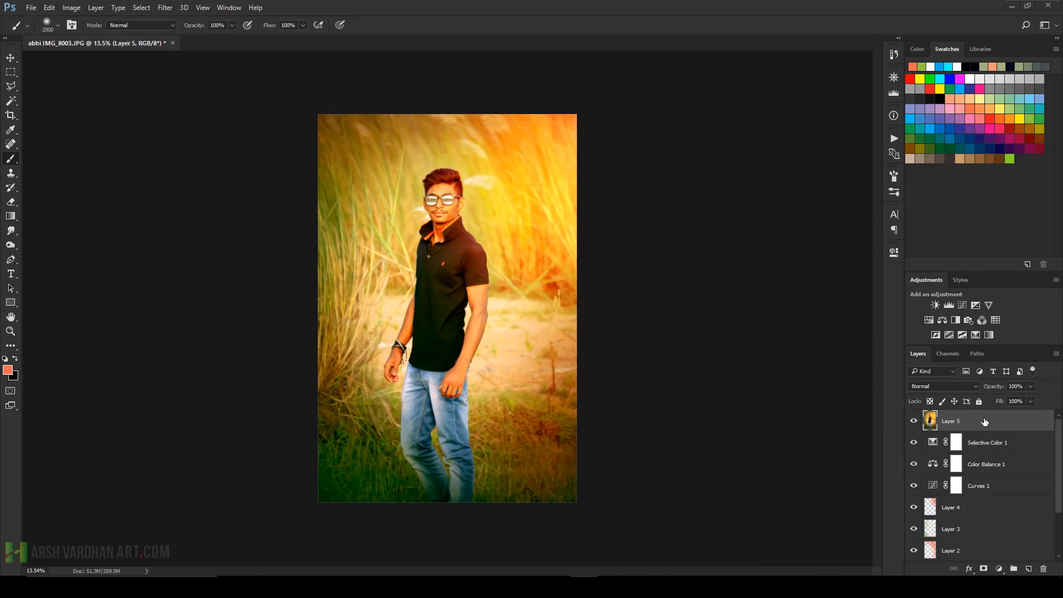
{"action": "left_click", "coordinate": [172, 12]}
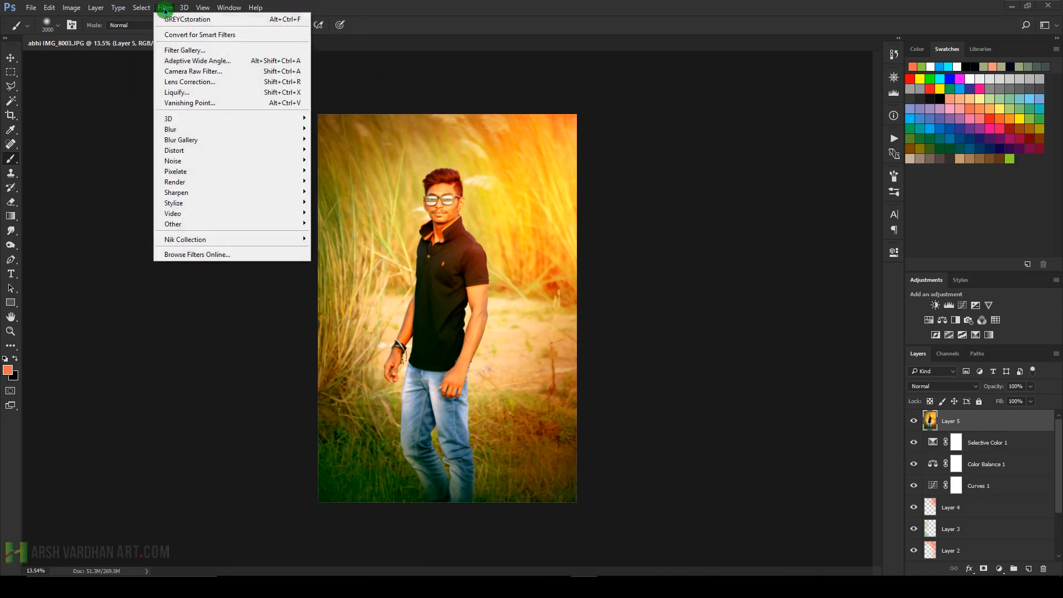
{"action": "left_click", "coordinate": [189, 226]}
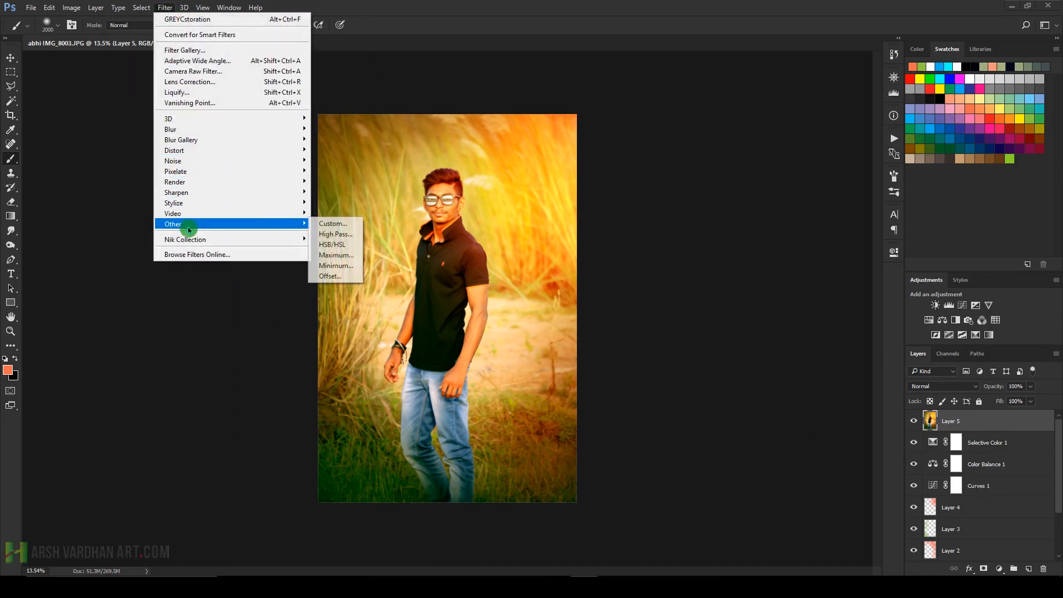
{"action": "left_click", "coordinate": [335, 234]}
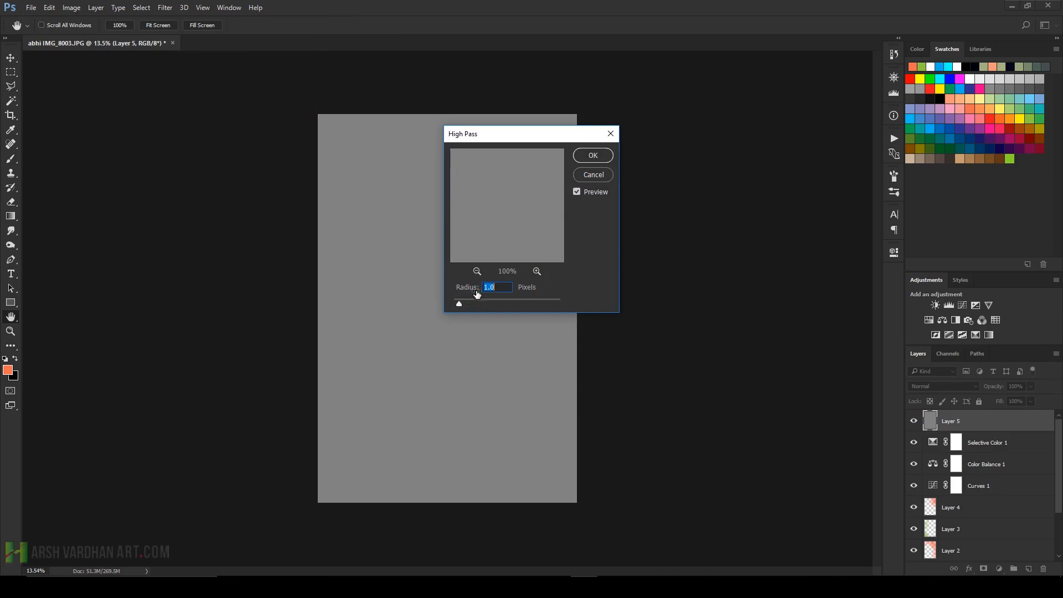
{"action": "left_click", "coordinate": [591, 158]}
Set the blending mode of the High Pass layer to Vivid Light to sharpen the photo
{"action": "key", "text": "b"}
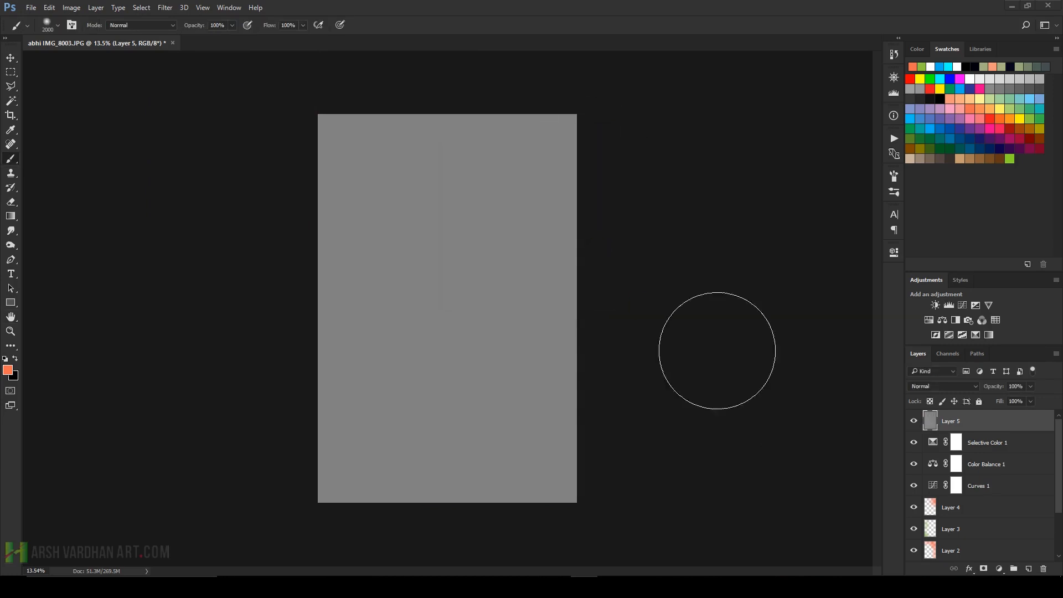
{"action": "left_click", "coordinate": [953, 386]}
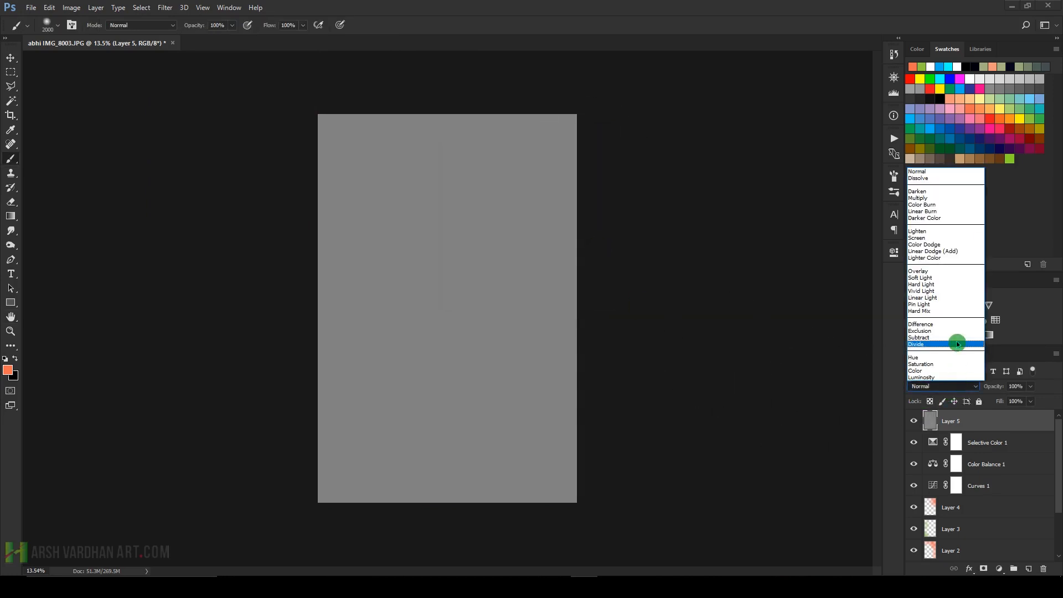
{"action": "left_click", "coordinate": [956, 290]}
Examine the sharpening on the man's face up close with the High Pass layer hidden and shown, then view the whole photo
{"action": "left_click_drag", "start_coordinate": [410, 177], "coordinate": [512, 235]}
{"action": "left_click_drag", "start_coordinate": [653, 324], "coordinate": [484, 202]}
{"action": "left_click_drag", "start_coordinate": [608, 325], "coordinate": [587, 325]}
{"action": "left_click_drag", "start_coordinate": [662, 367], "coordinate": [519, 288]}
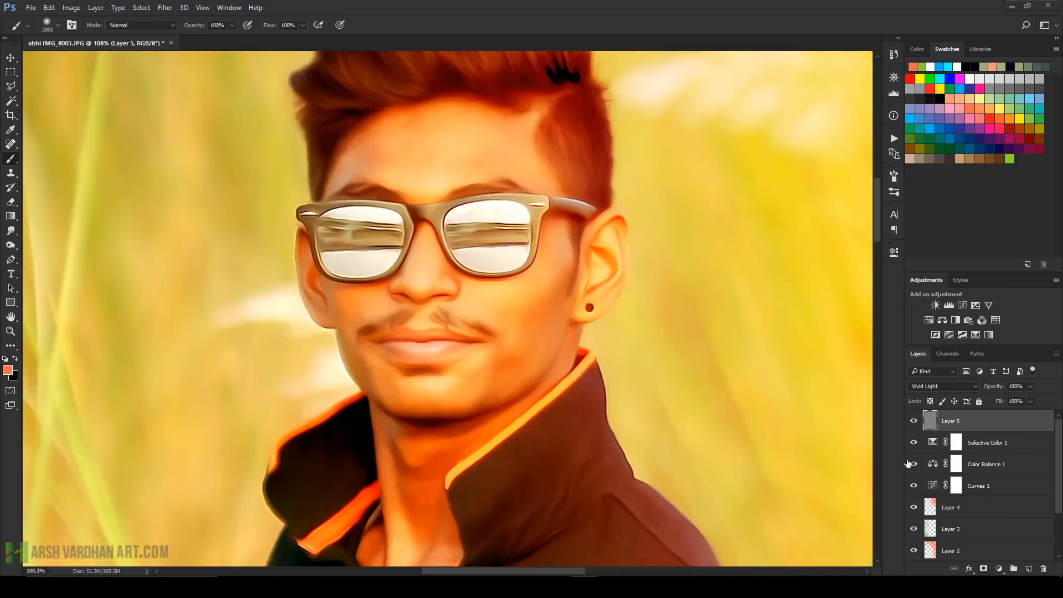
{"action": "left_click", "coordinate": [913, 421]}
{"action": "left_click", "coordinate": [913, 422]}
{"action": "left_click_drag", "start_coordinate": [667, 301], "coordinate": [498, 293]}
{"action": "left_click_drag", "start_coordinate": [563, 311], "coordinate": [535, 308]}
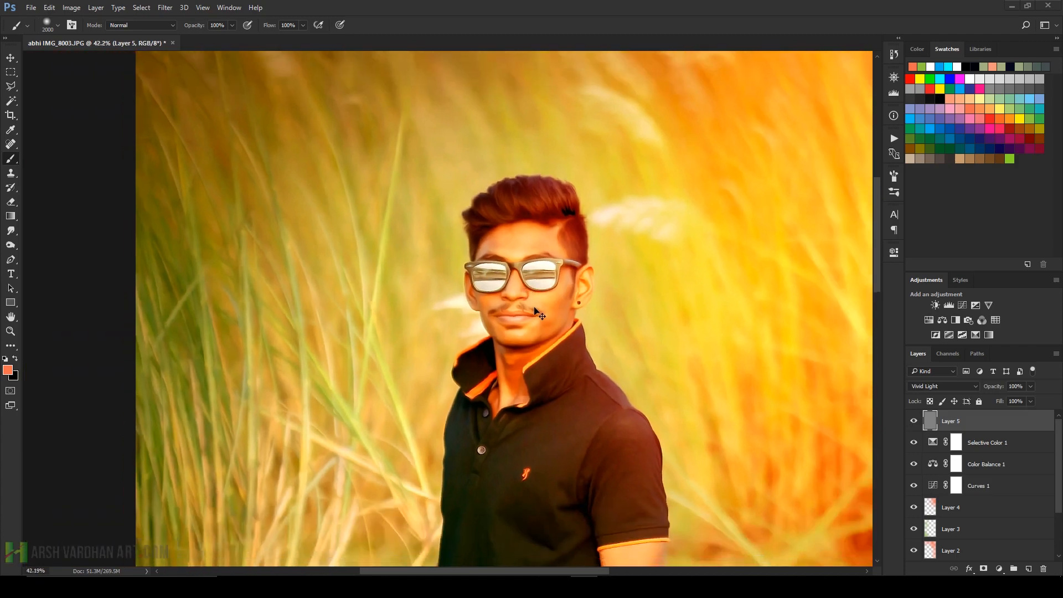
{"action": "key", "text": "ctrl+0"}
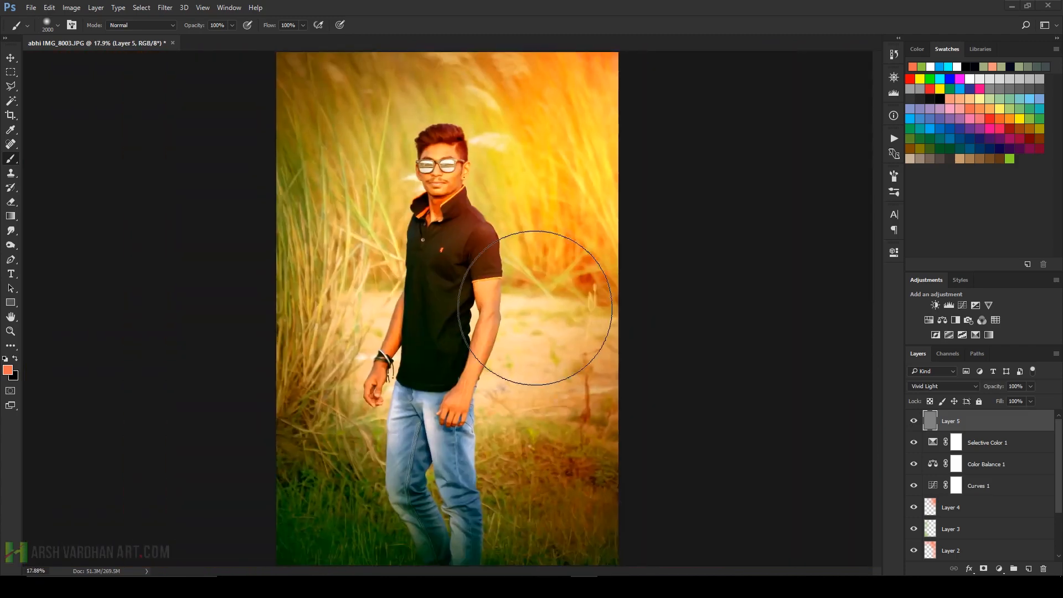
Group all the layers above the Background, from the High Pass layer down to Layer 1
{"action": "key", "text": "f"}
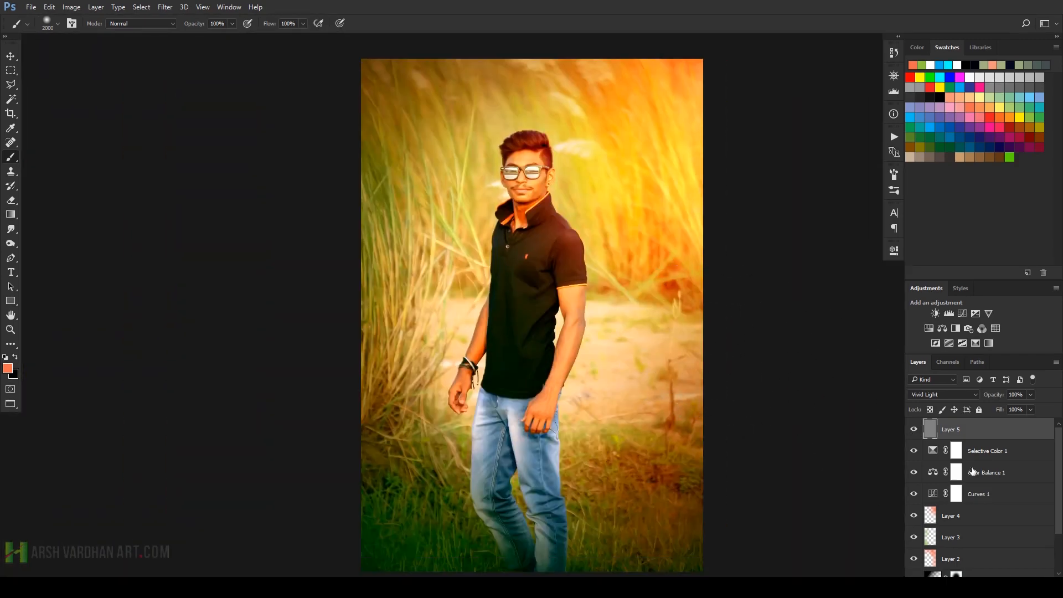
{"action": "scroll", "coordinate": [1024, 490], "scroll_direction": "down", "scroll_amount": 3}
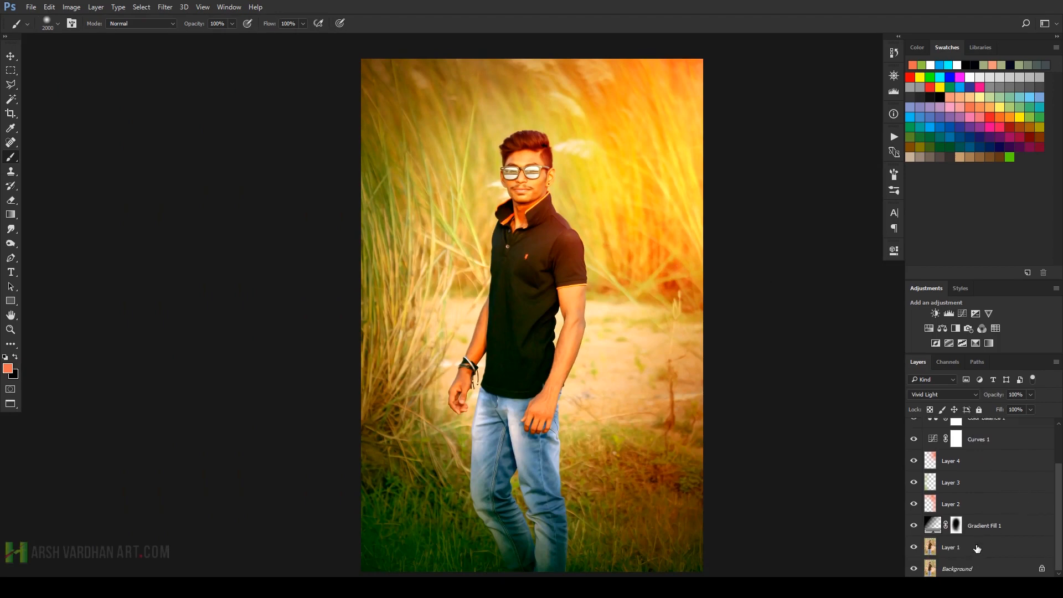
{"action": "left_click", "coordinate": [963, 551], "text": "shift"}
{"action": "key", "text": "ctrl+g"}
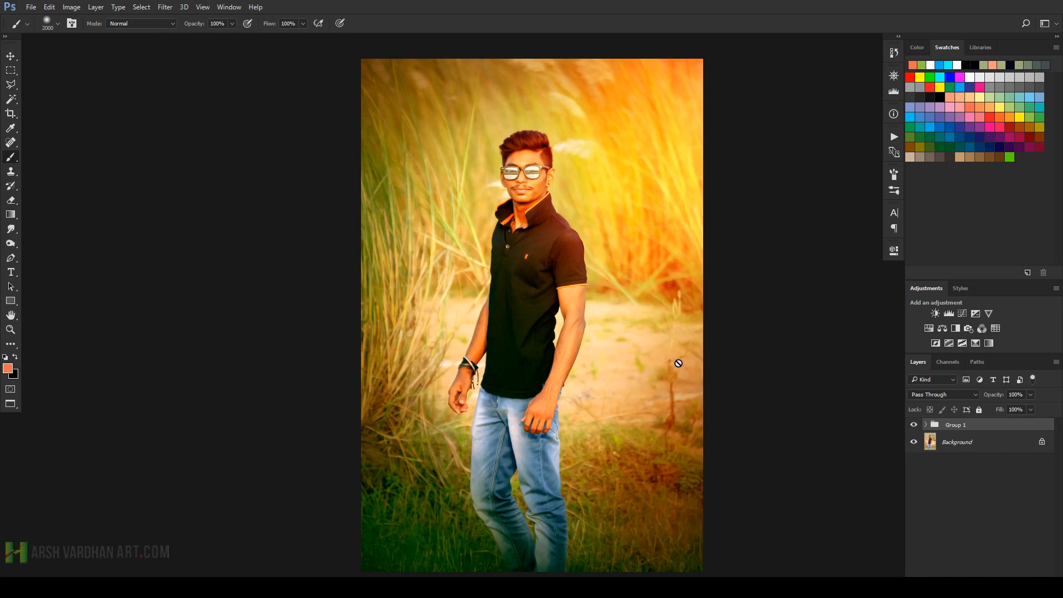
View the finished portrait enlarged in full screen mode without the interface
{"action": "key", "text": "f"}
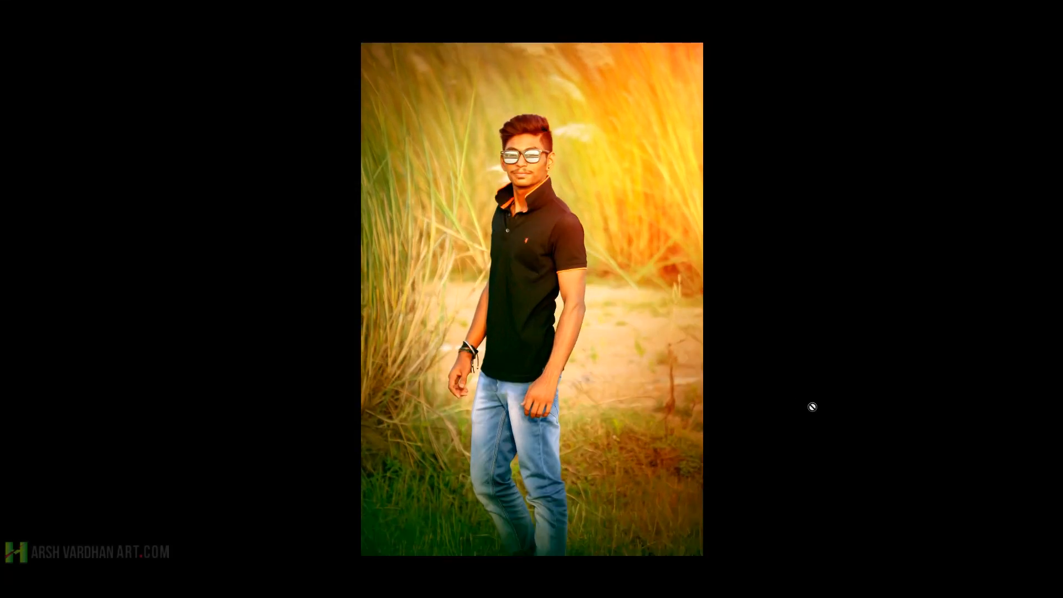
{"action": "key", "text": "ctrl+plus"}
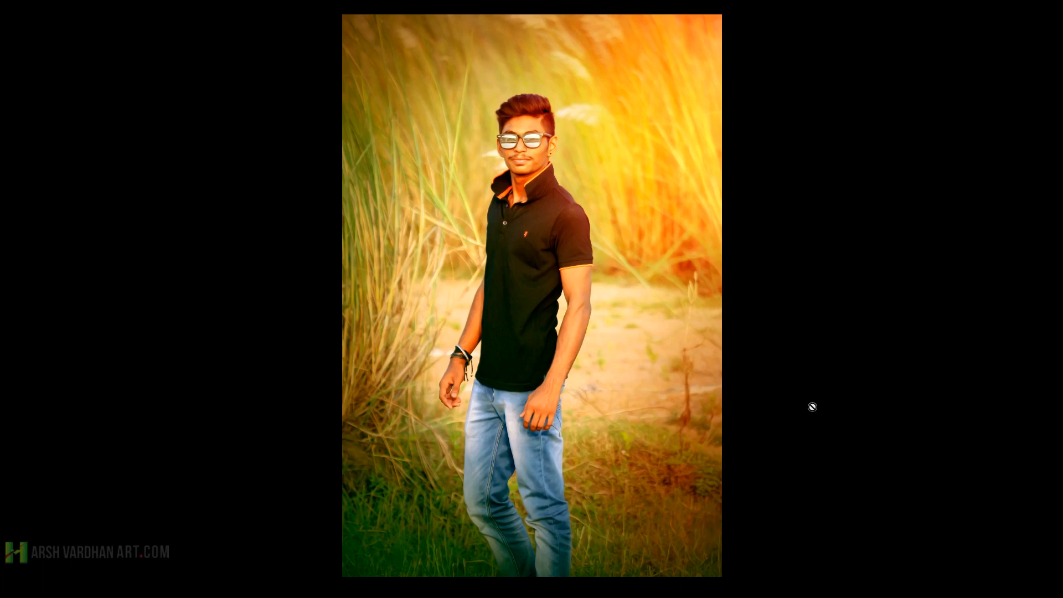